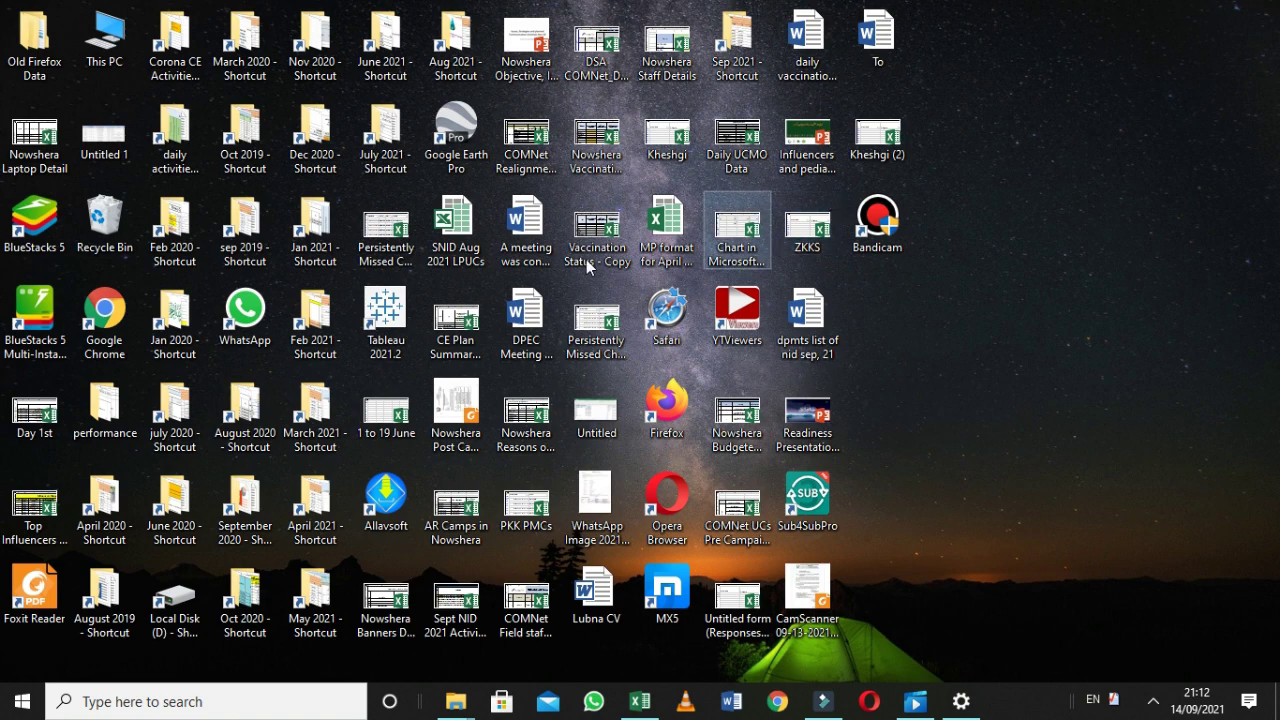
Step: Enter the headers S#, Name and Father Name in A1:C1
{"action": "left_click", "coordinate": [657, 716]}
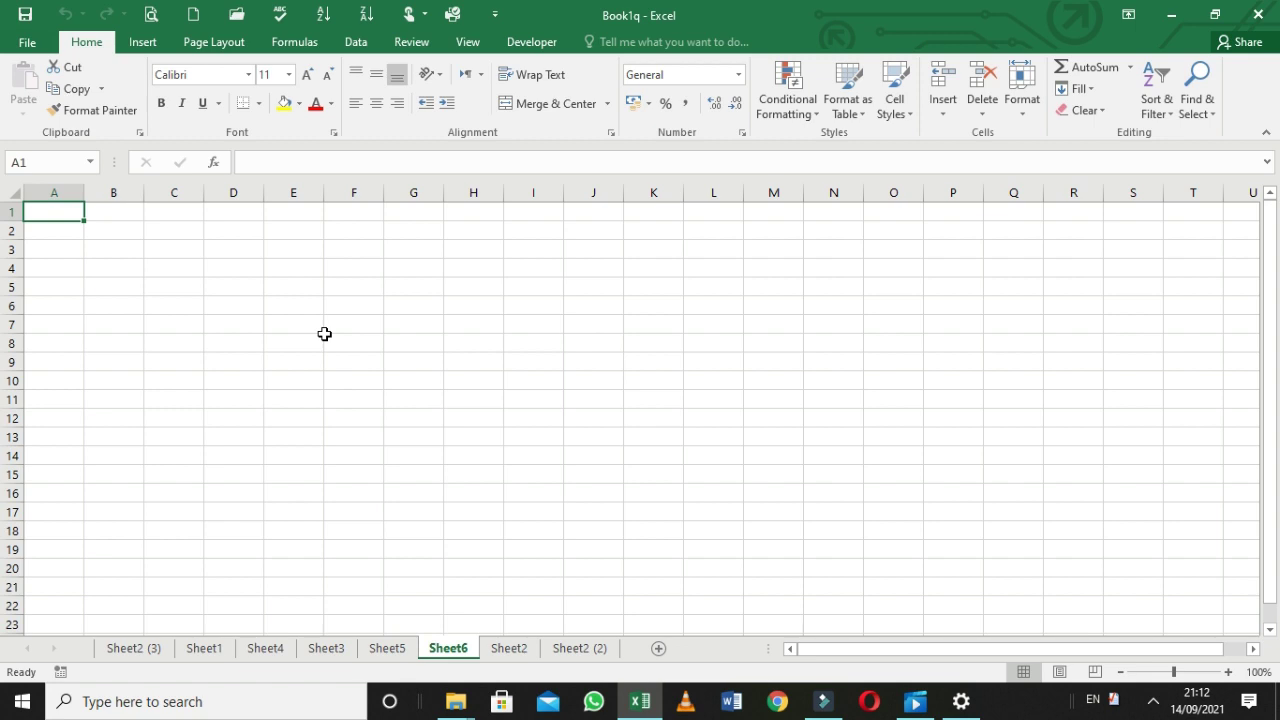
{"action": "type", "text": "S"}
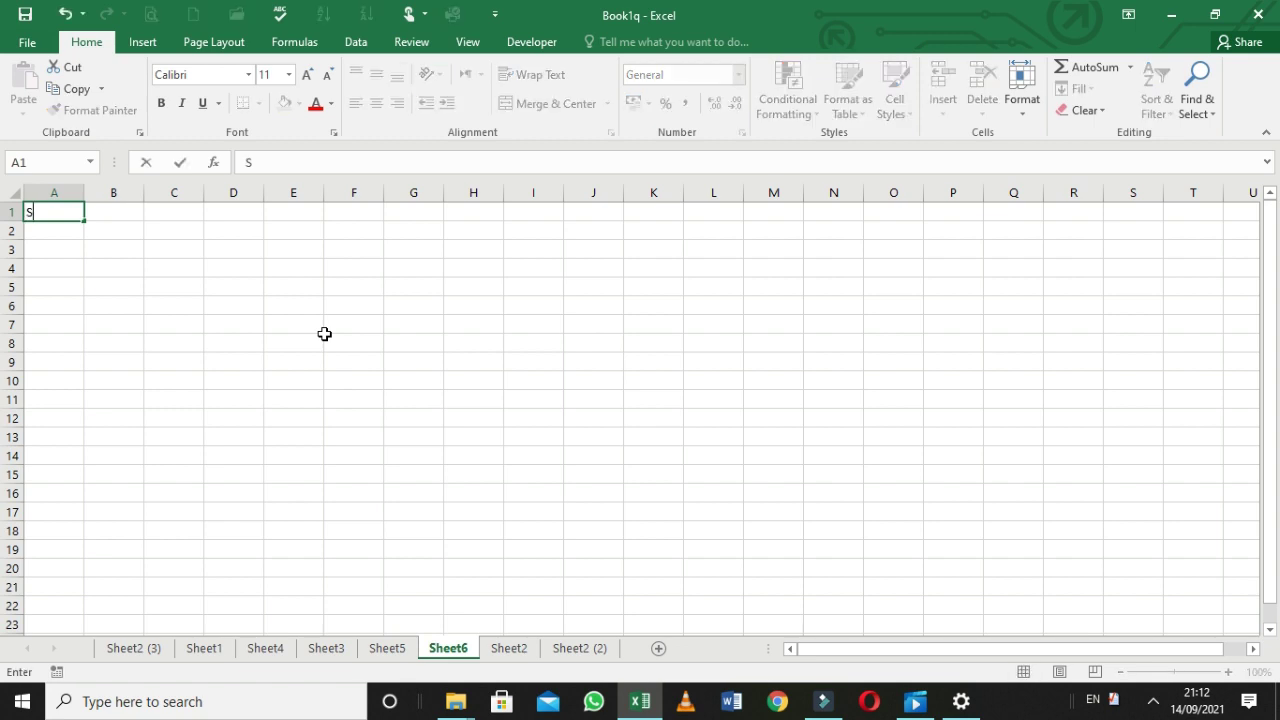
{"action": "type", "text": "#"}
{"action": "key", "text": "Tab"}
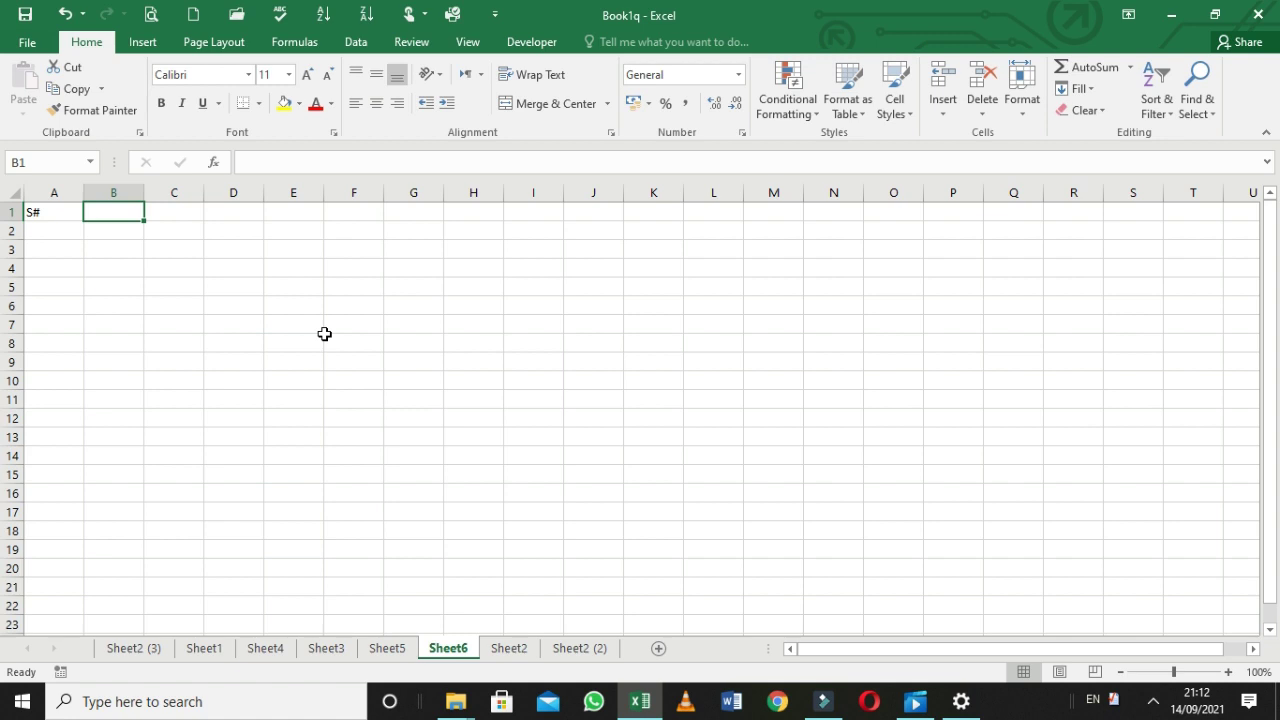
{"action": "type", "text": "Name"}
{"action": "key", "text": "Tab"}
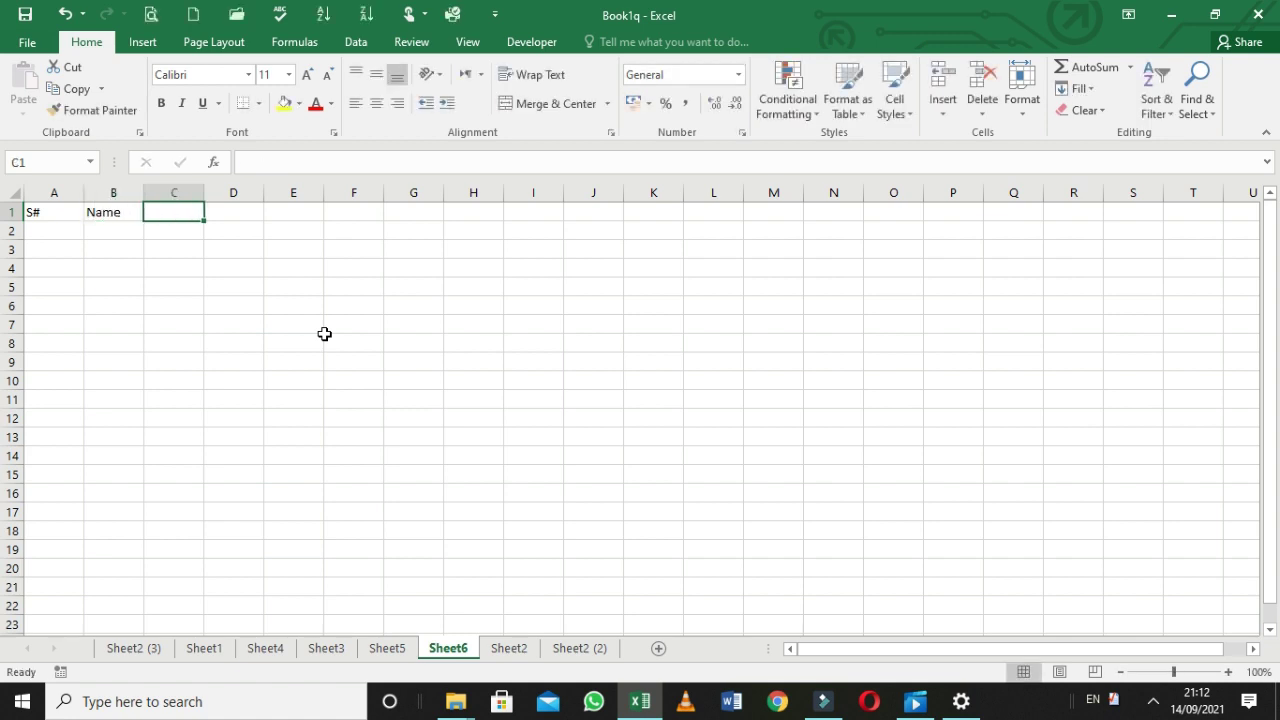
{"action": "type", "text": "Father "}
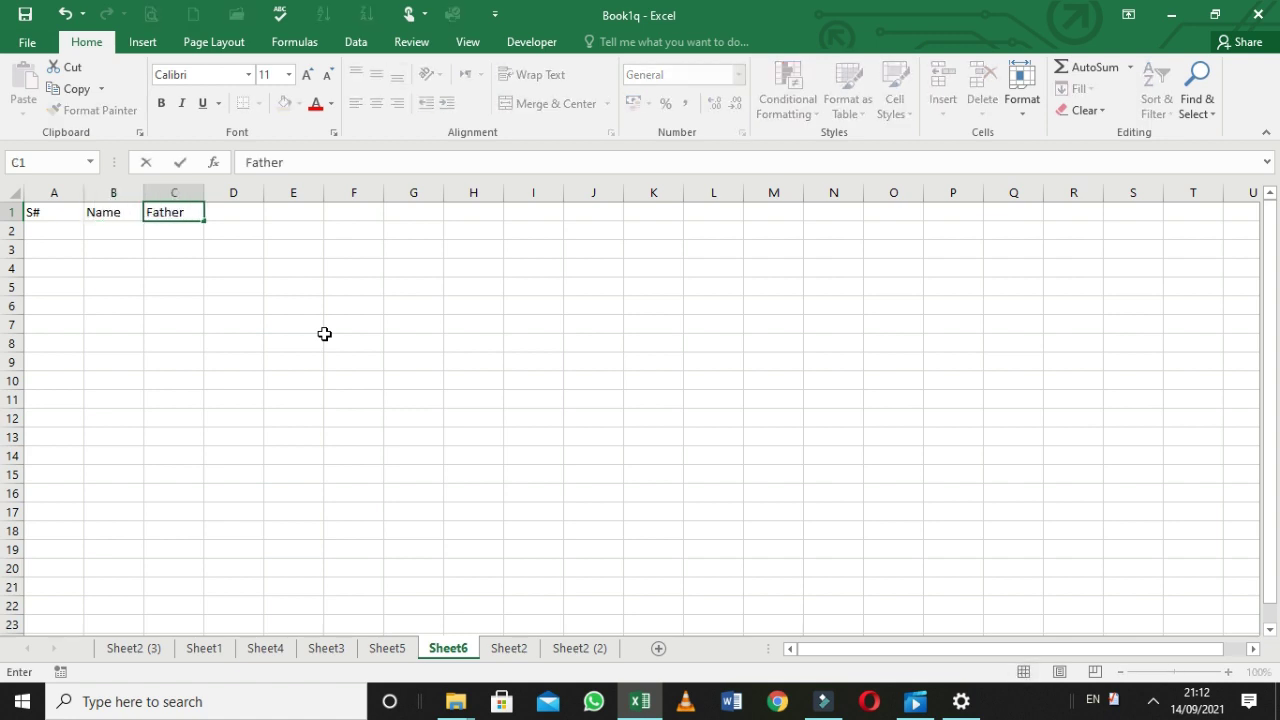
{"action": "type", "text": "Name"}
{"action": "key", "text": "Tab"}
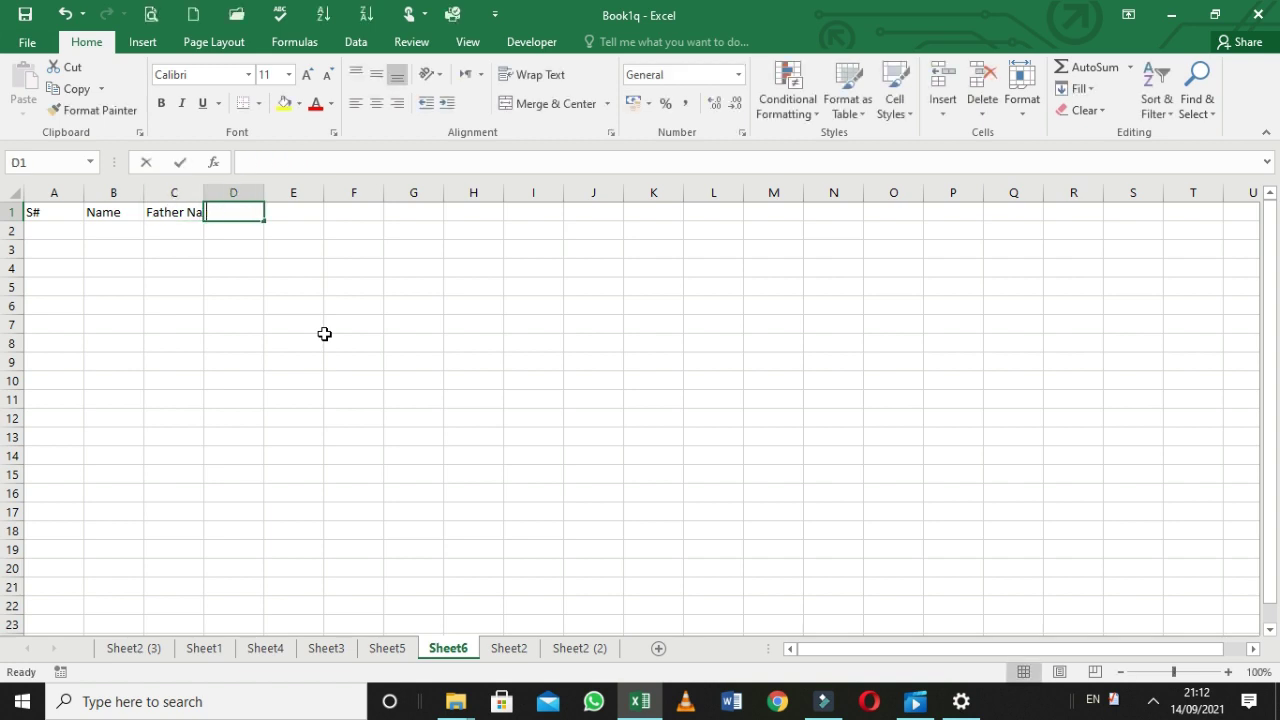
Step: Add the CNIC # and Contact # headers in D1:E1, then AutoFit columns C and B
{"action": "type", "text": "CIN"}
{"action": "key", "text": "BackSpace"}
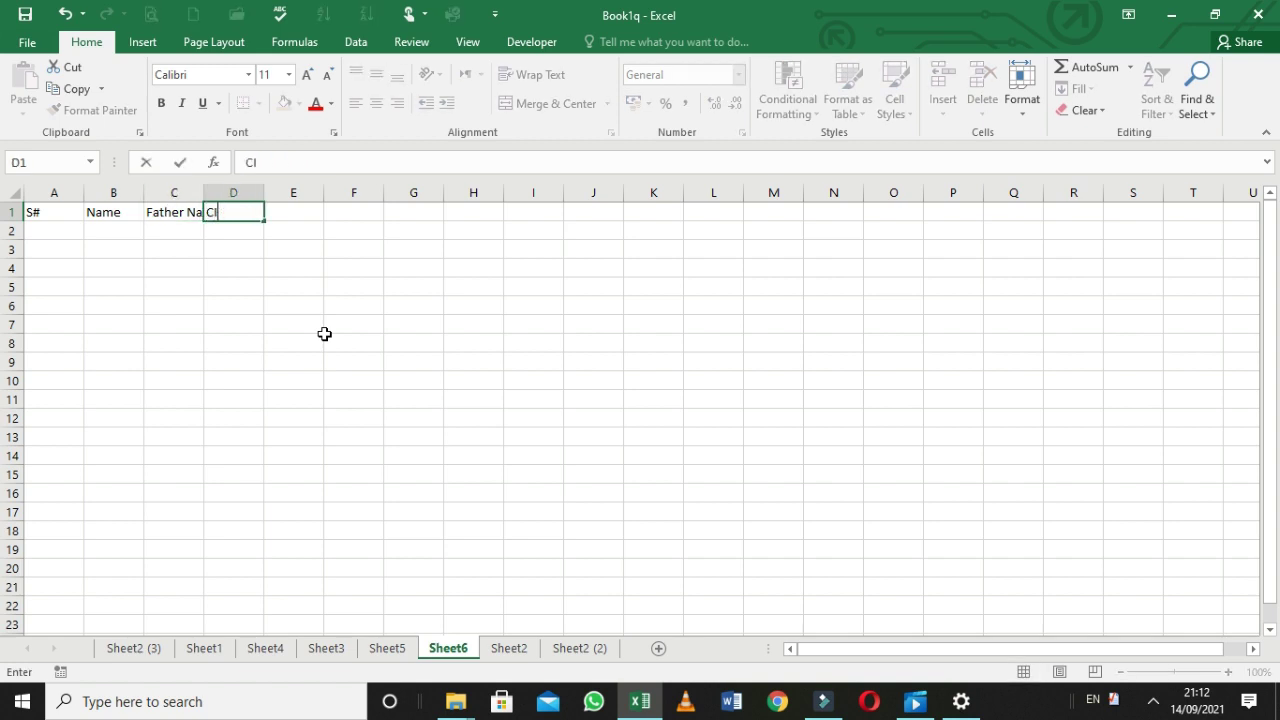
{"action": "key", "text": "BackSpace"}
{"action": "type", "text": "NIC"}
{"action": "type", "text": " #"}
{"action": "key", "text": "Tab"}
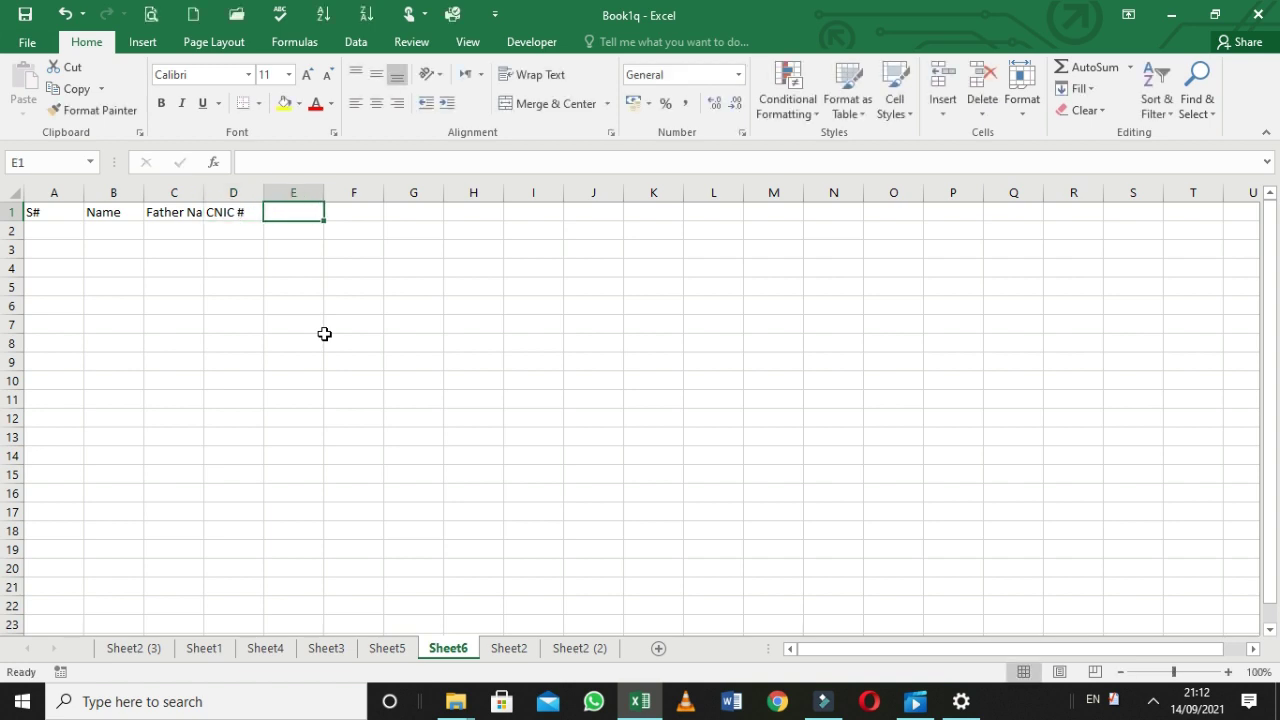
{"action": "type", "text": "Conta"}
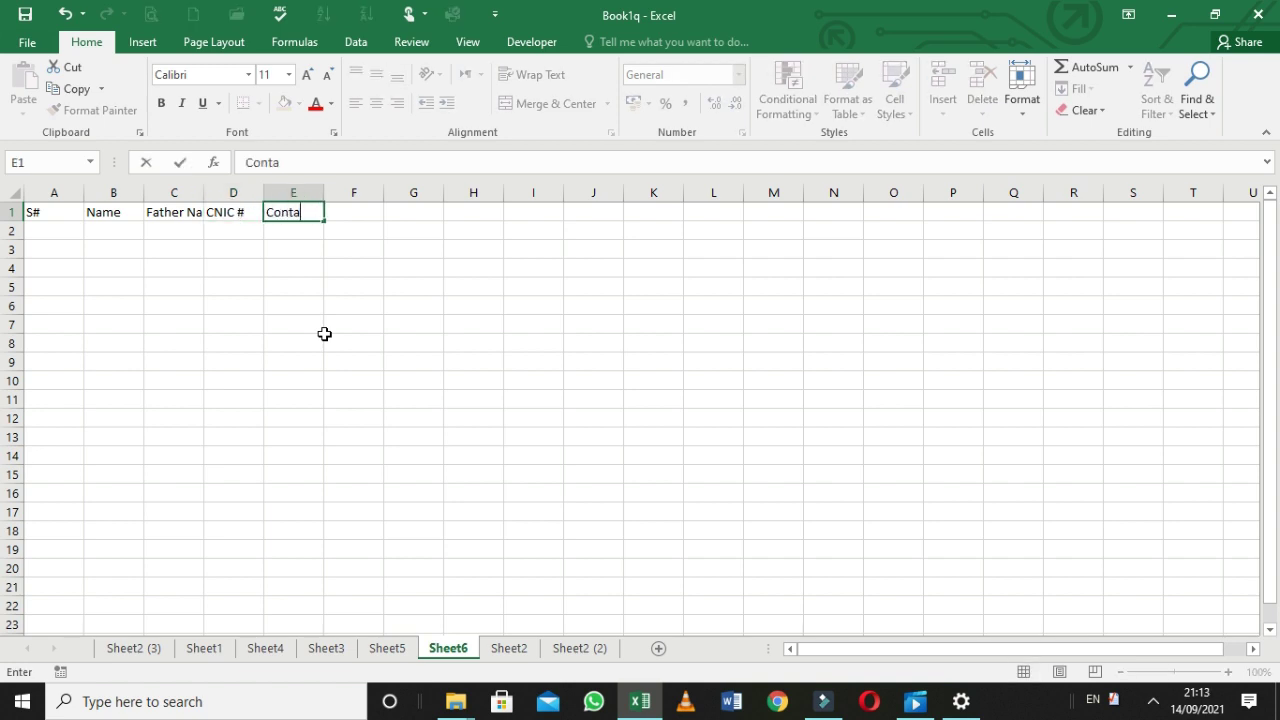
{"action": "type", "text": "ct "}
{"action": "type", "text": "#"}
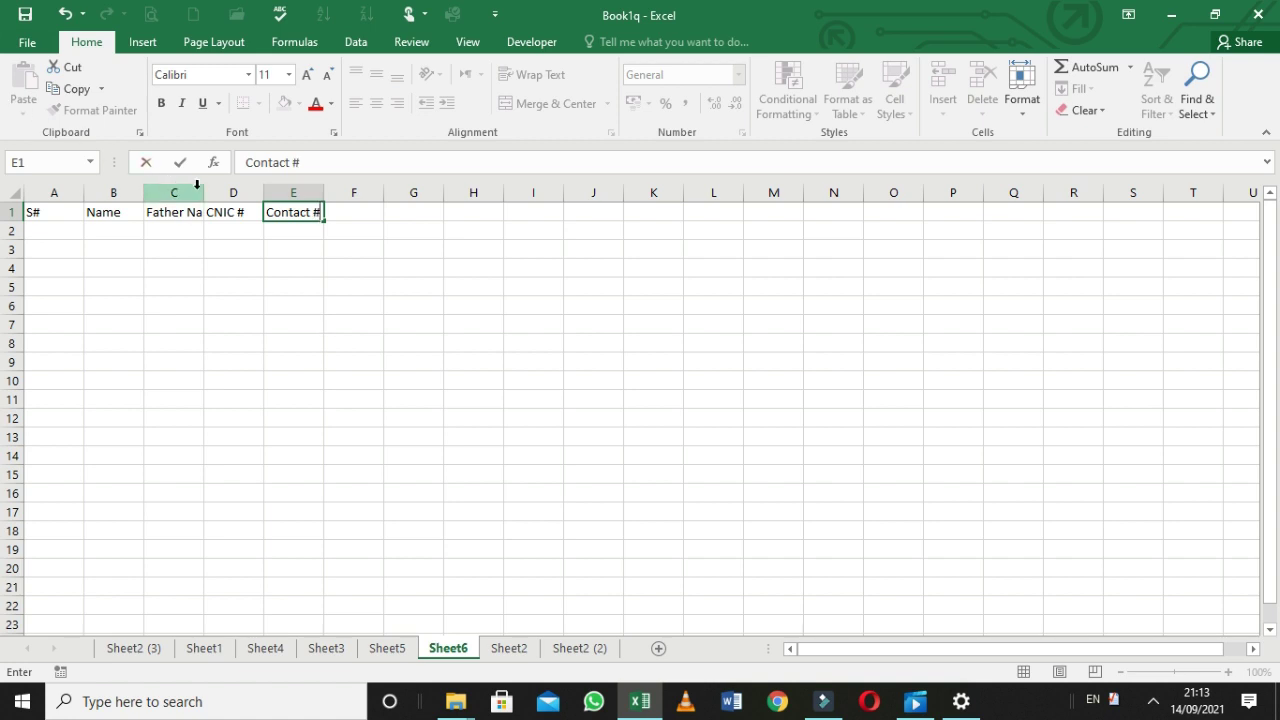
{"action": "left_click", "coordinate": [251, 303]}
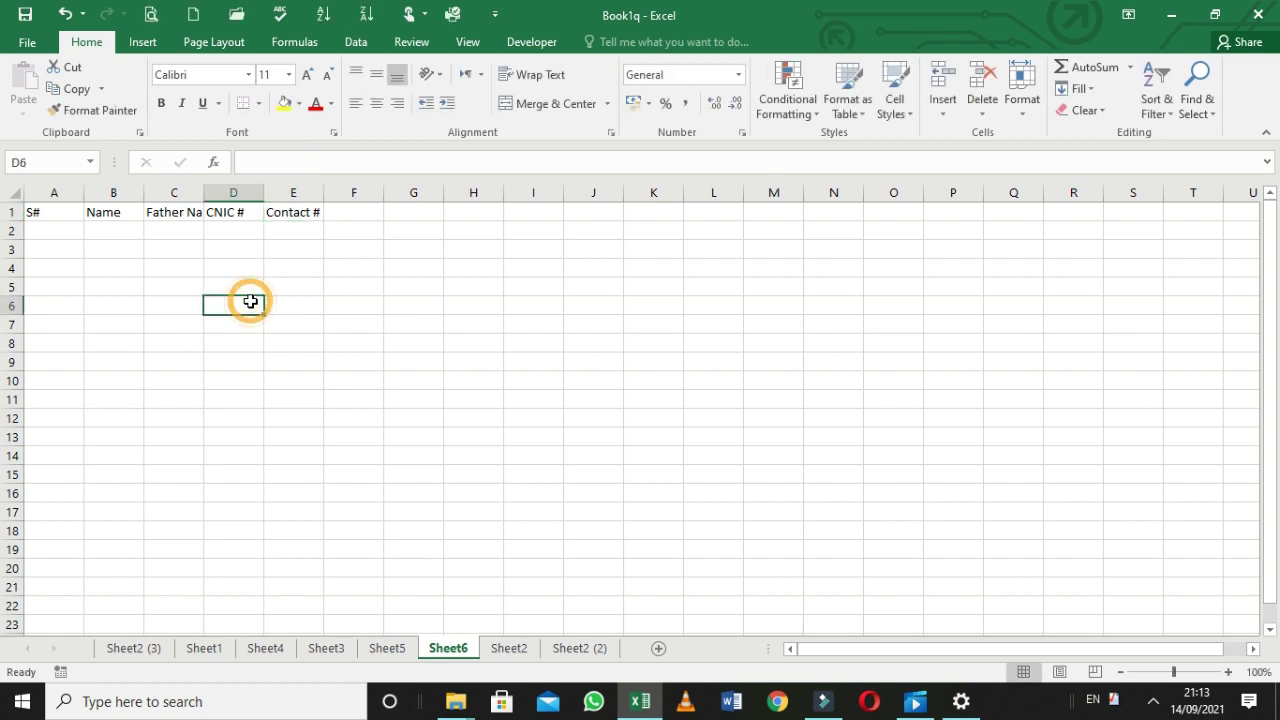
{"action": "double_click", "coordinate": [203, 192]}
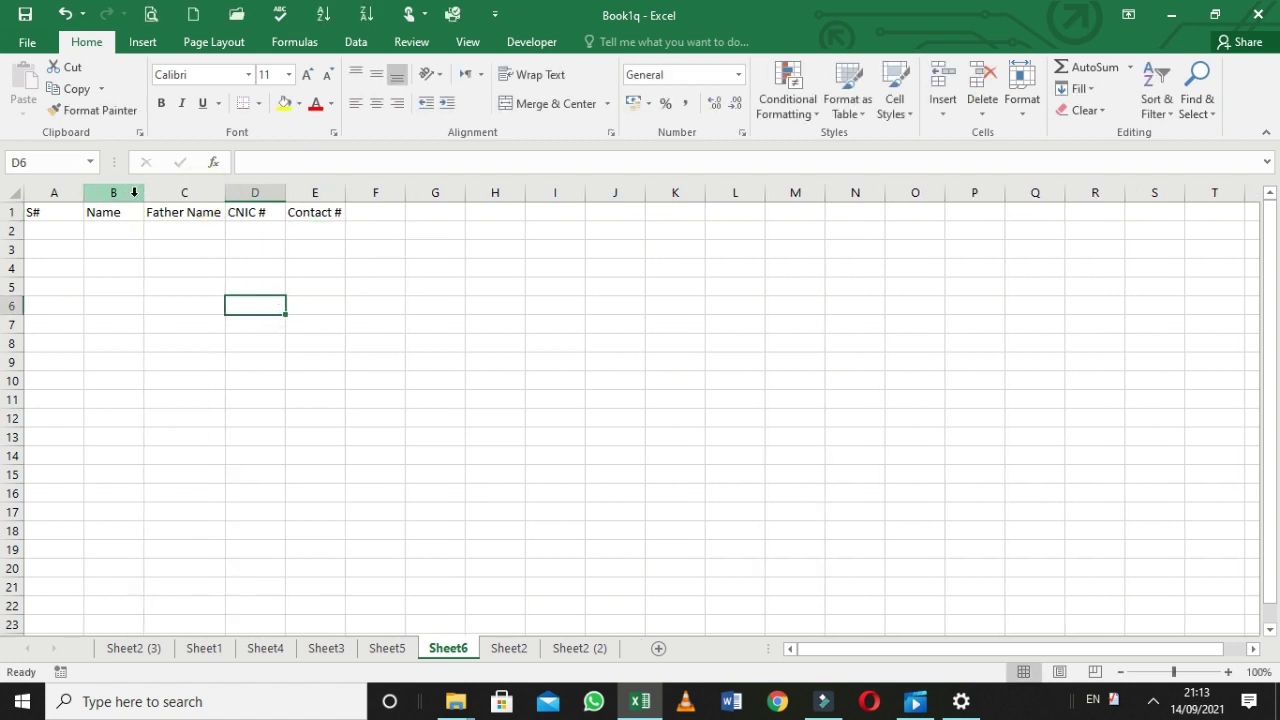
{"action": "double_click", "coordinate": [146, 194]}
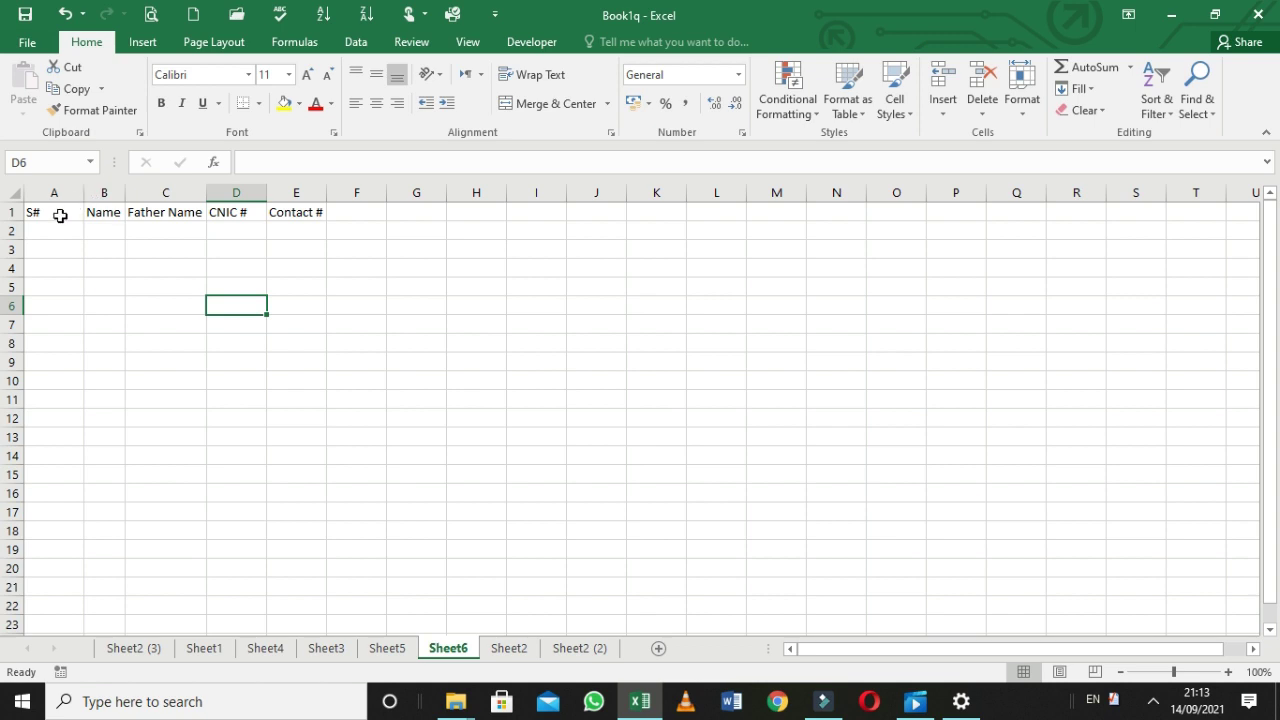
Step: Convert A1:E3 into an Excel table with headers and select cell A2
{"action": "left_click_drag", "start_coordinate": [60, 216], "coordinate": [294, 248]}
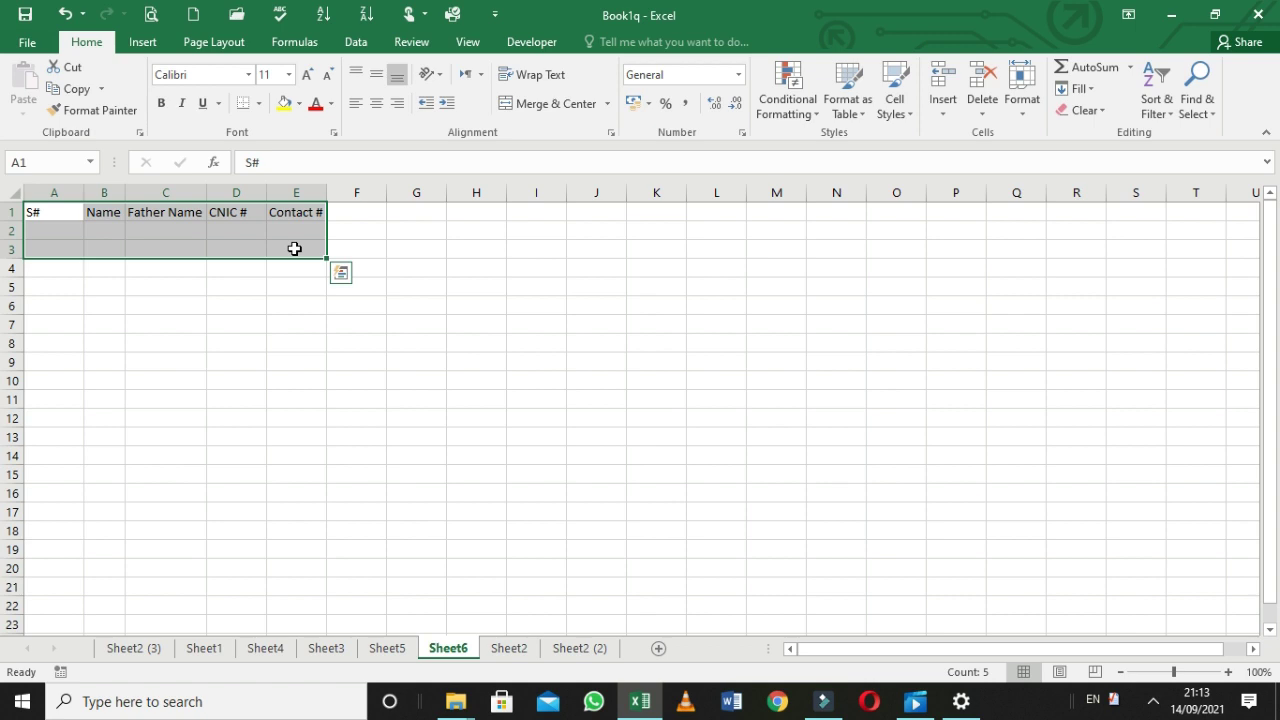
{"action": "left_click", "coordinate": [141, 44]}
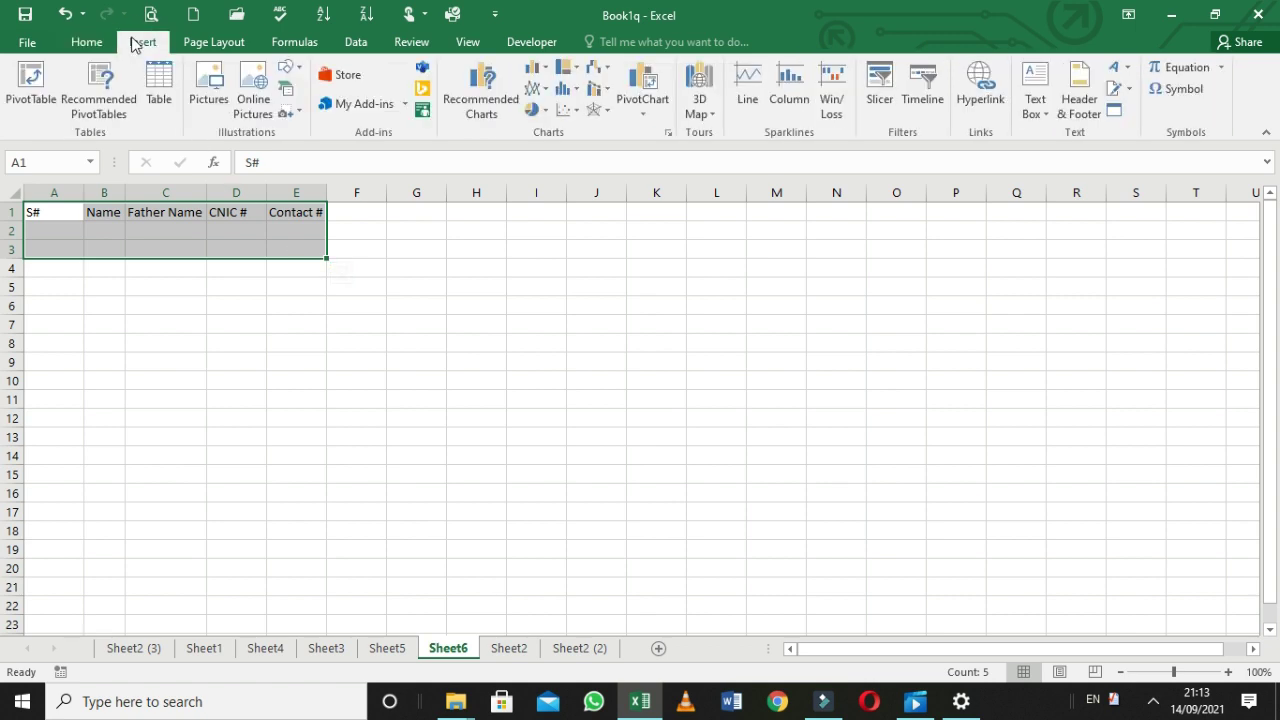
{"action": "left_click", "coordinate": [158, 85]}
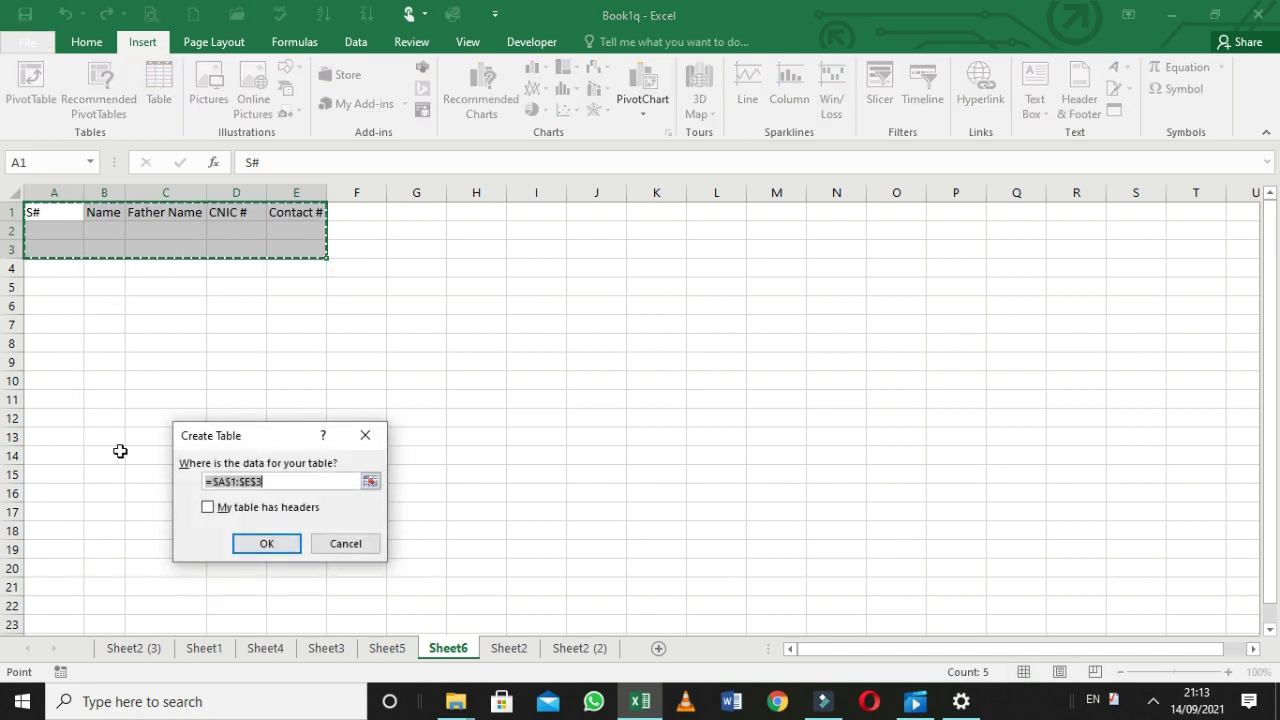
{"action": "left_click", "coordinate": [208, 508]}
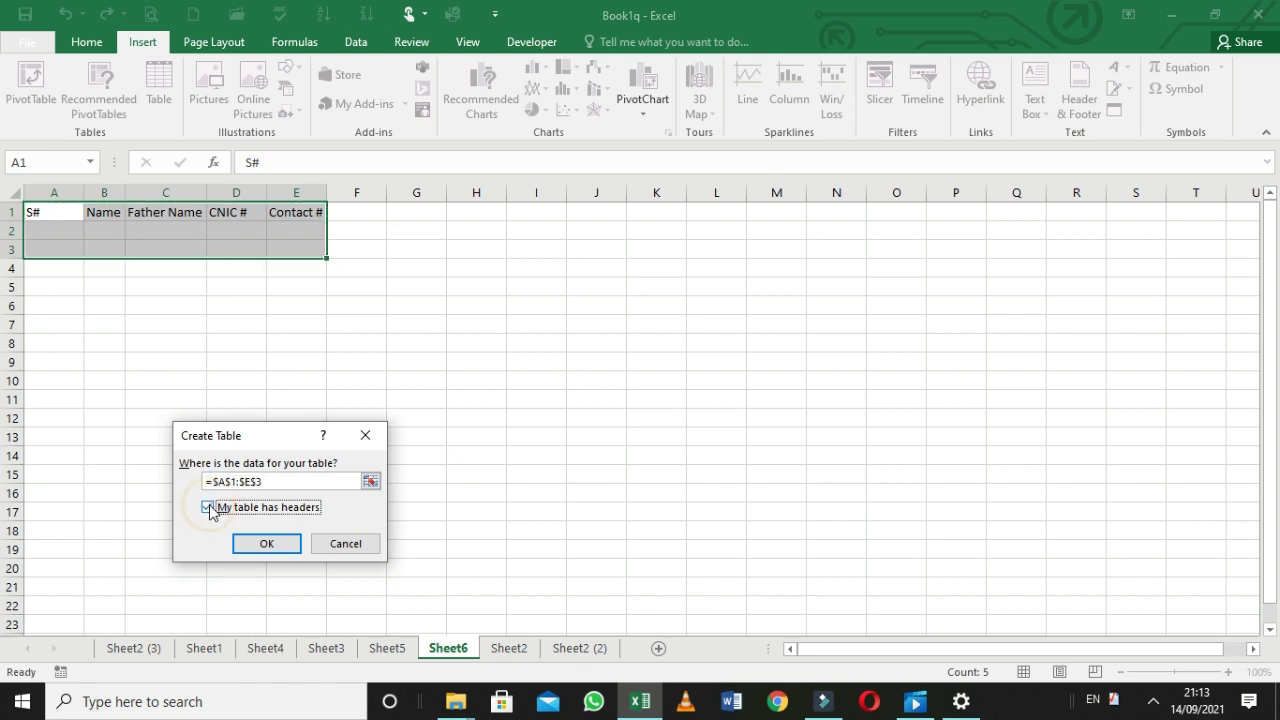
{"action": "left_click", "coordinate": [263, 544]}
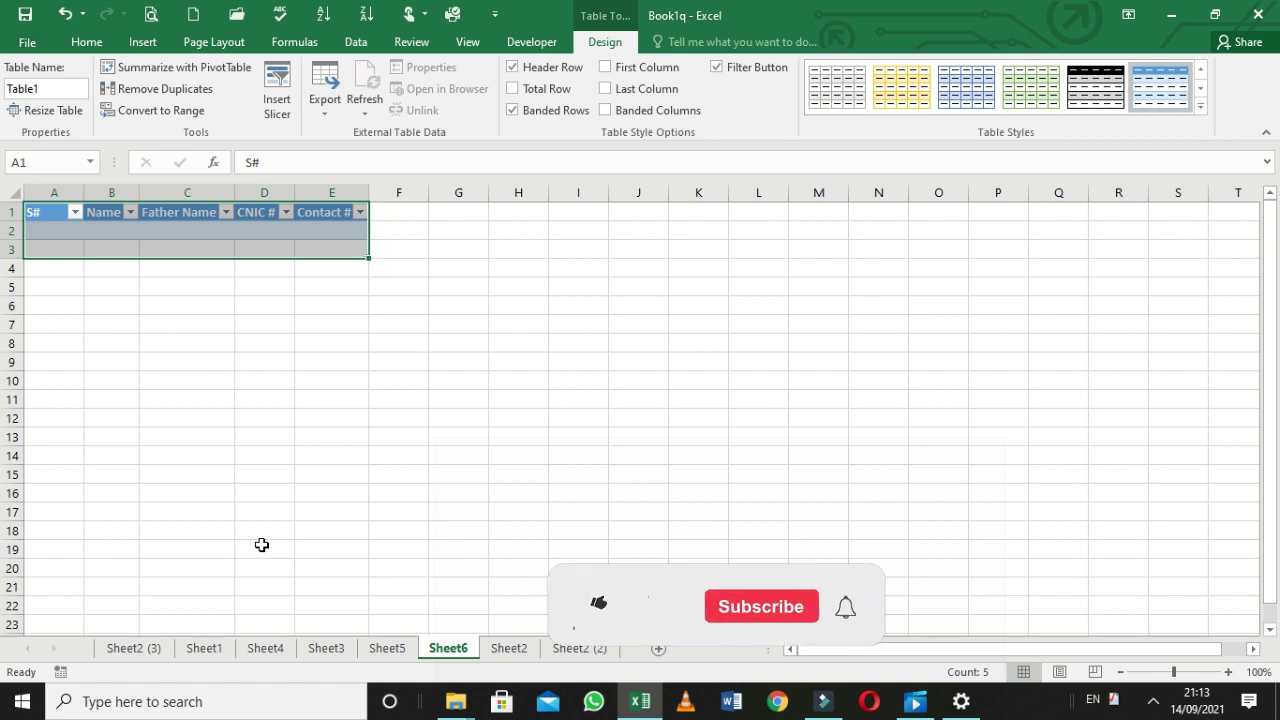
{"action": "left_click", "coordinate": [148, 228]}
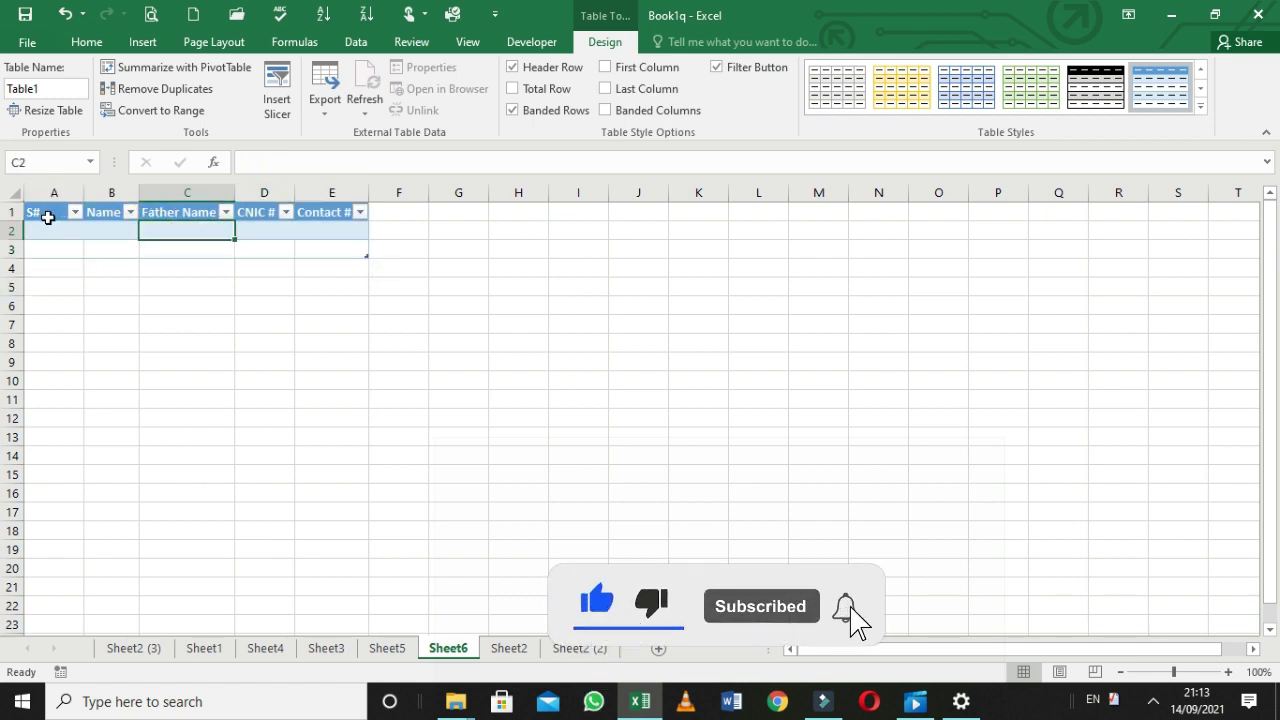
{"action": "left_click", "coordinate": [80, 235]}
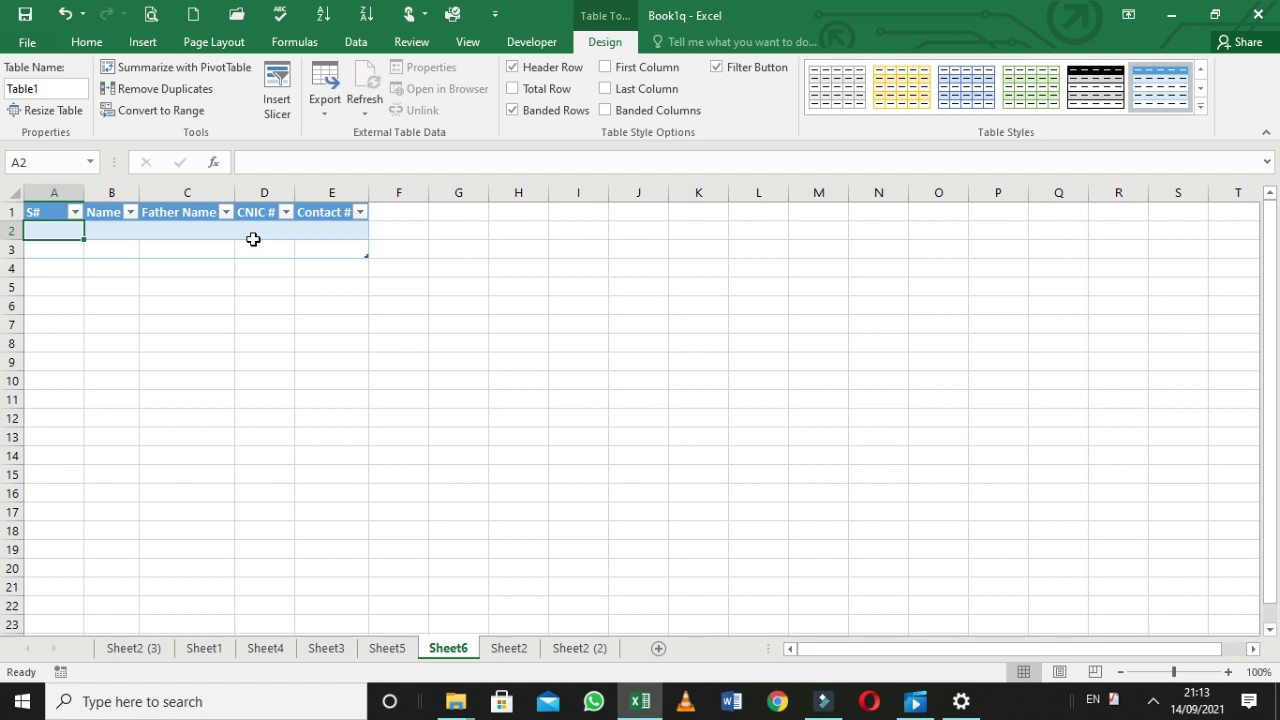
Step: Open Excel Options on the Customize Ribbon page
{"action": "left_click", "coordinate": [28, 44]}
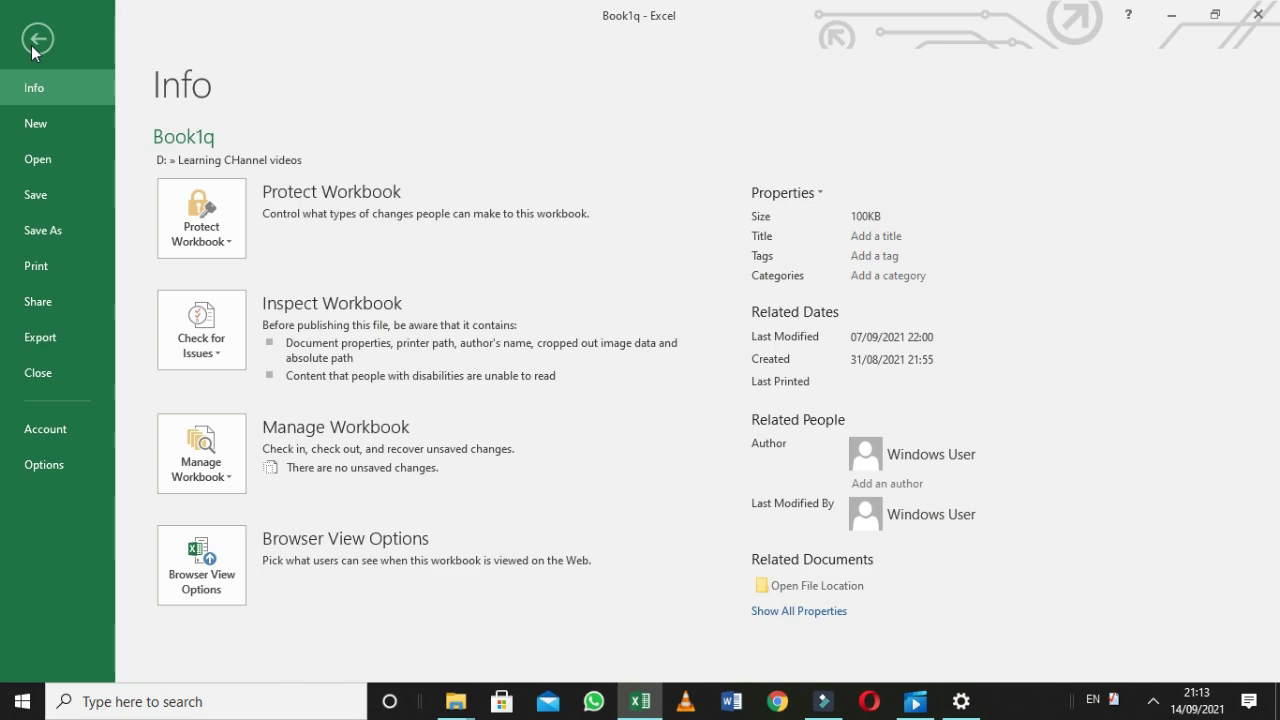
{"action": "left_click", "coordinate": [43, 466]}
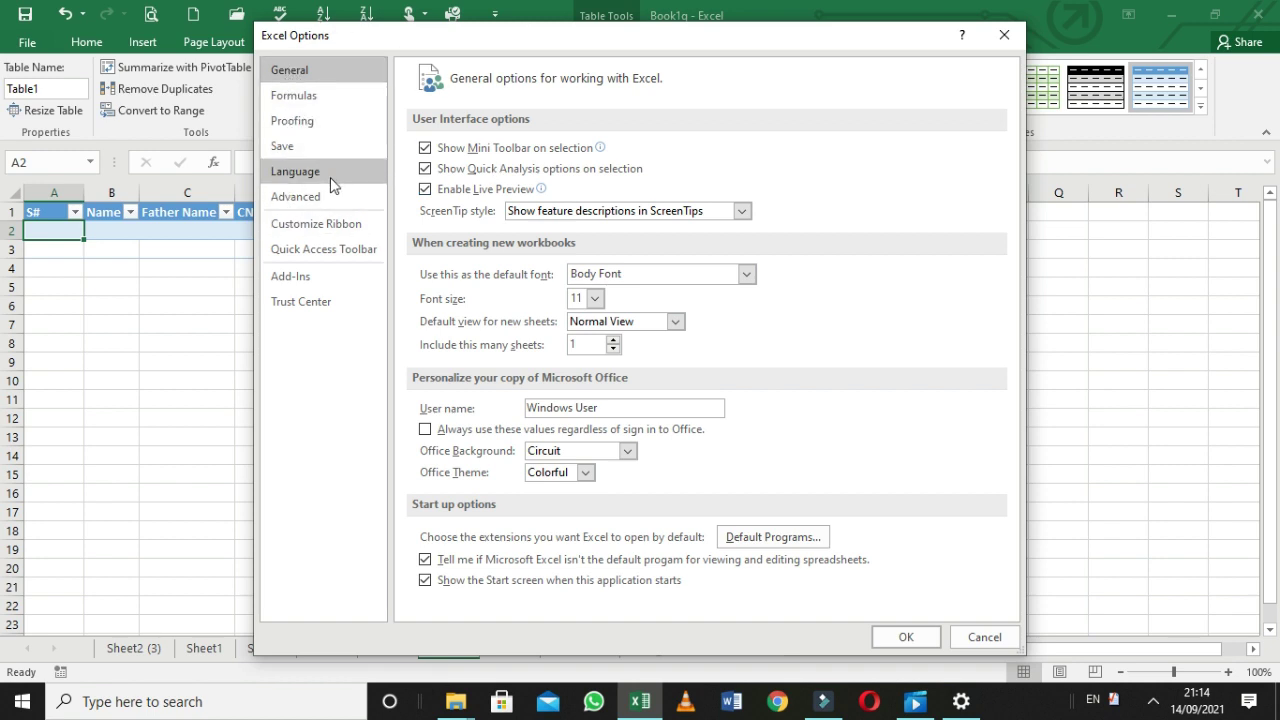
{"action": "left_click", "coordinate": [312, 232]}
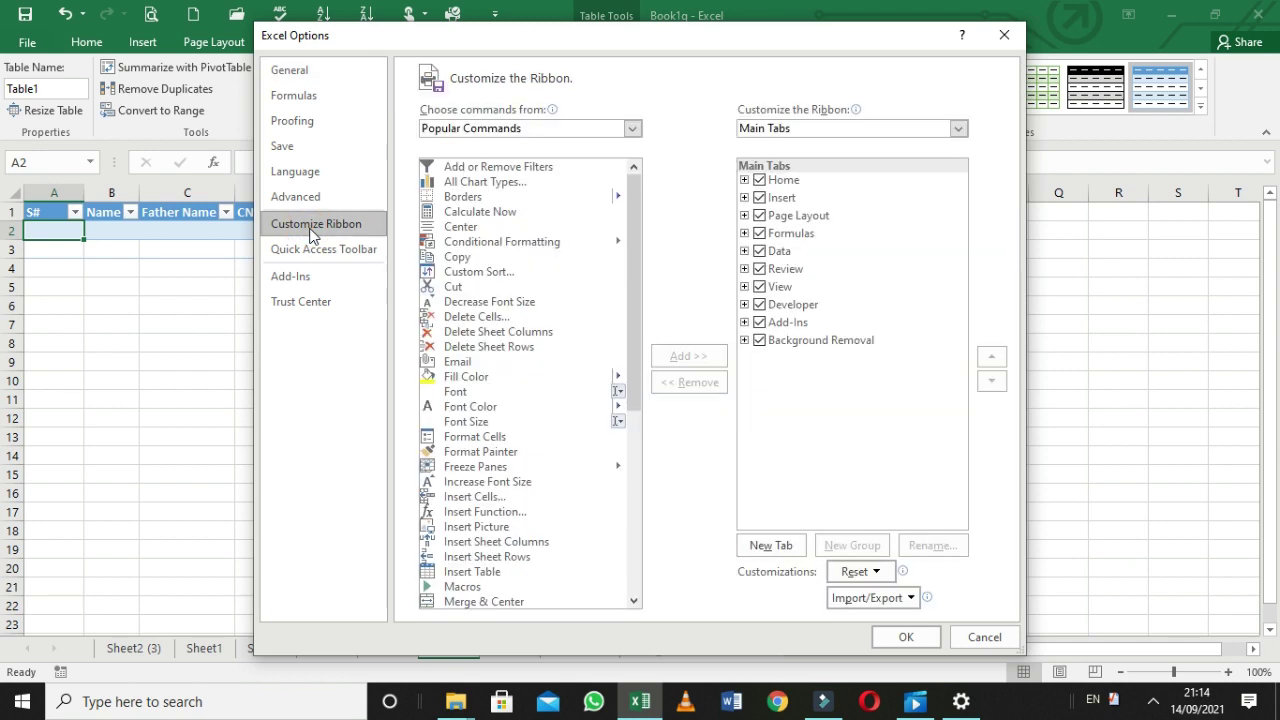
Step: List Commands Not in the Ribbon and add a new tab named 'Data Entry Form'
{"action": "left_click", "coordinate": [452, 130]}
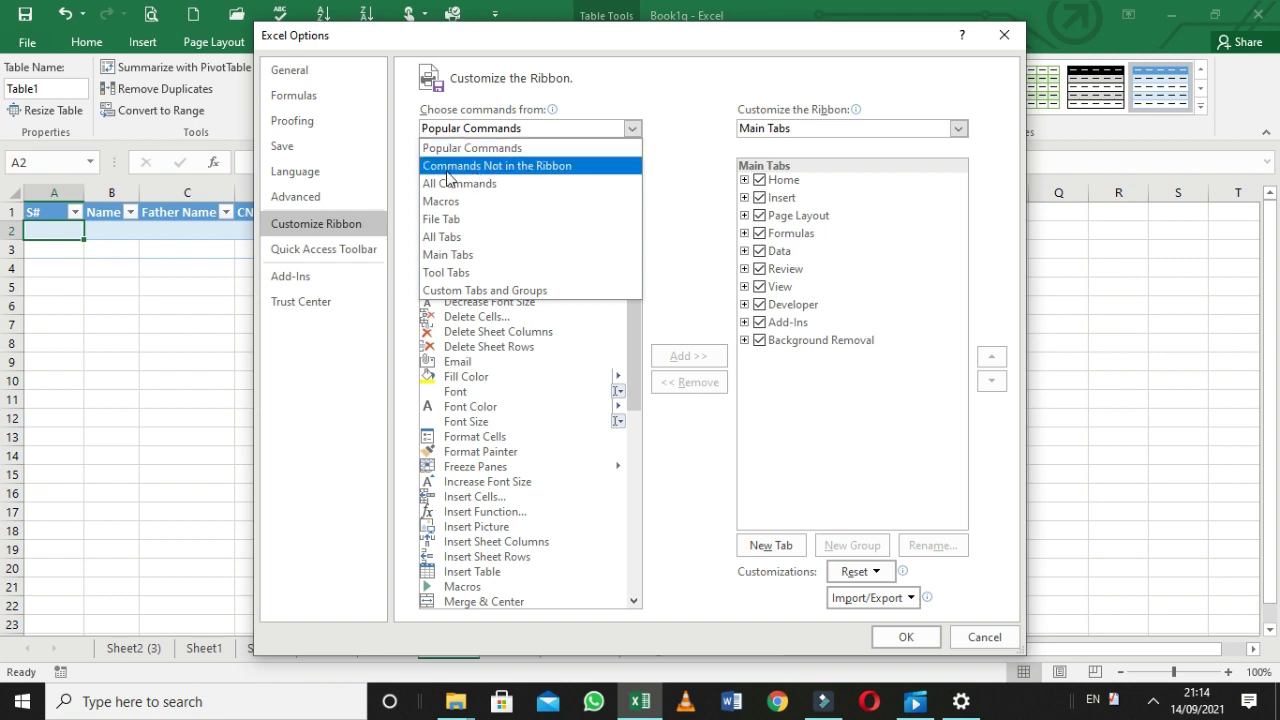
{"action": "left_click", "coordinate": [549, 175]}
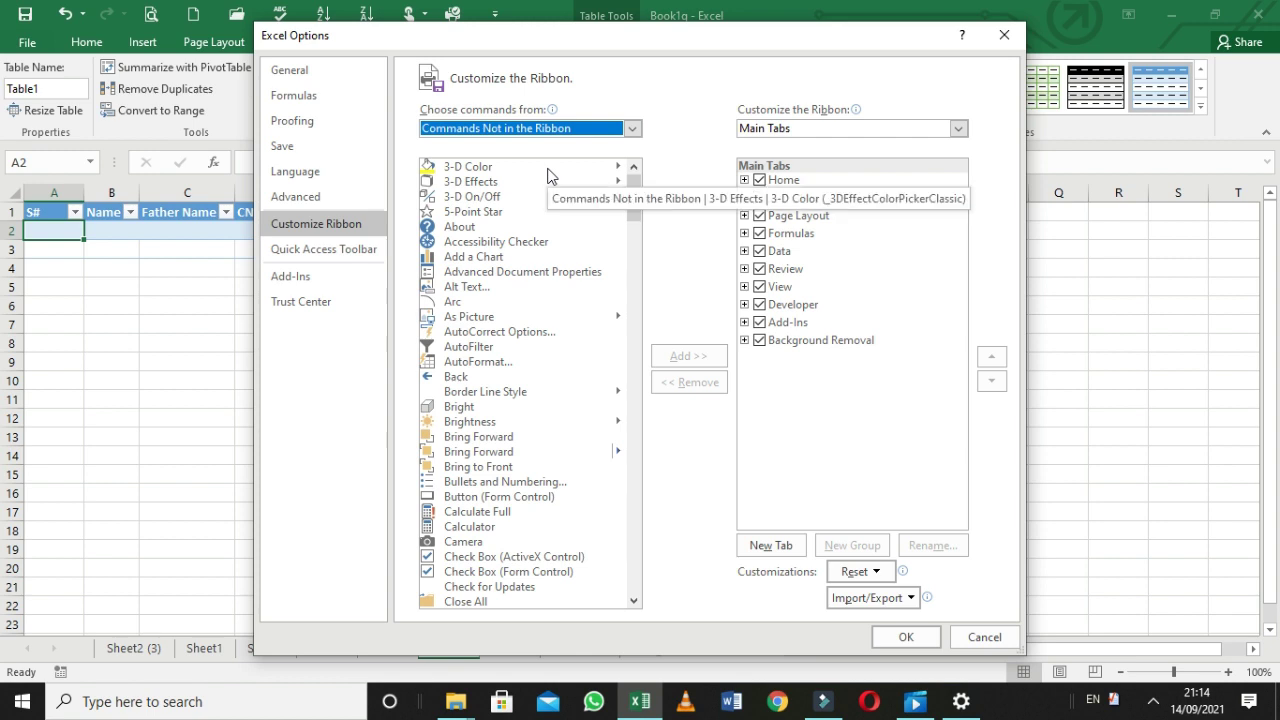
{"action": "left_click", "coordinate": [768, 553]}
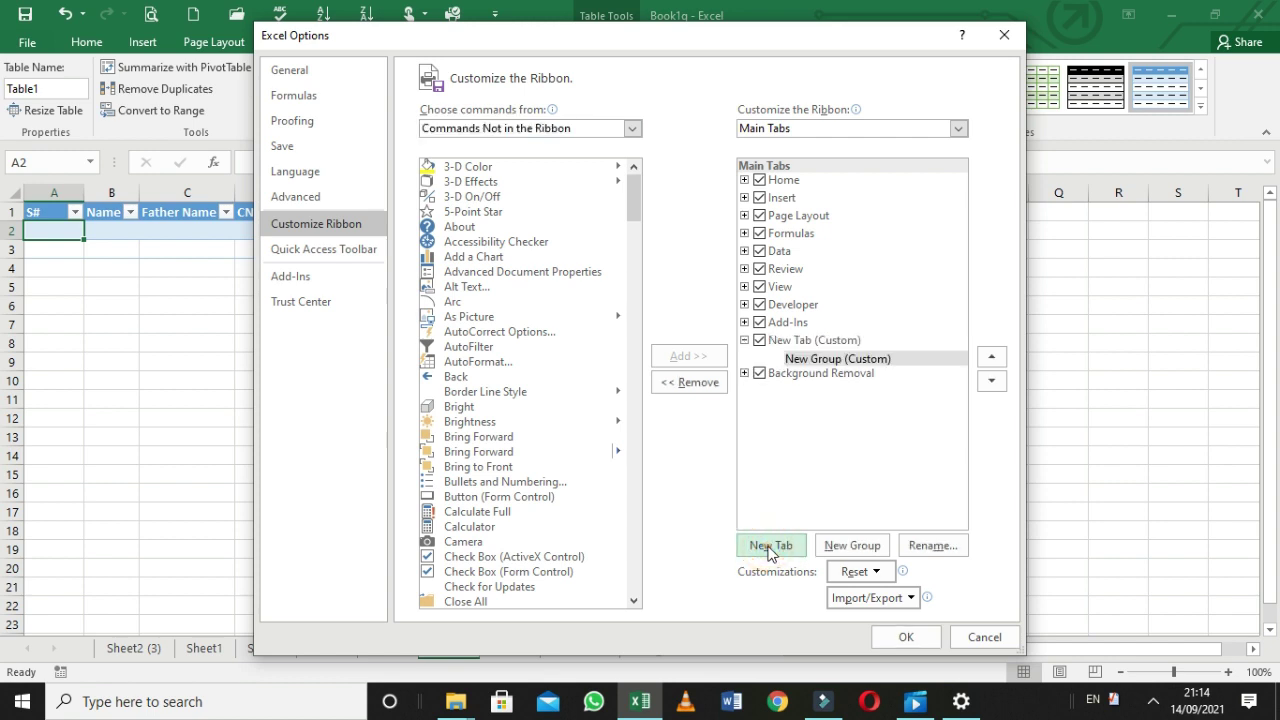
{"action": "left_click", "coordinate": [804, 341]}
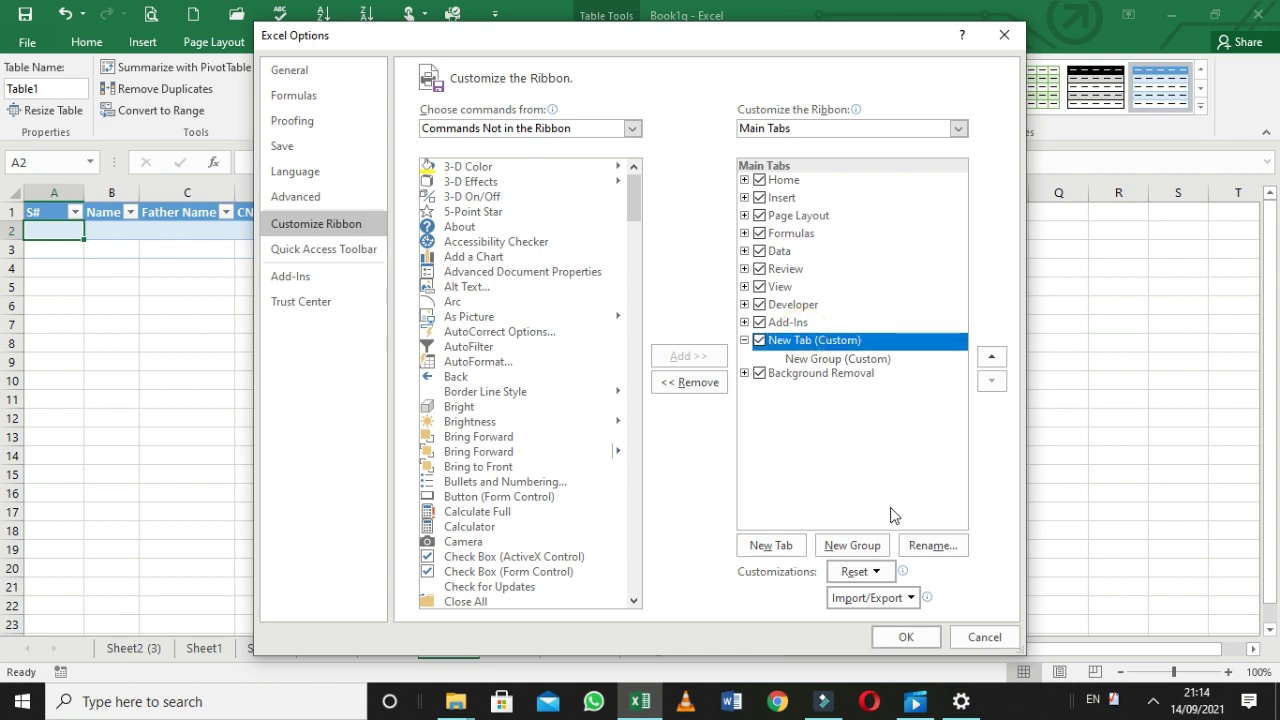
{"action": "left_click", "coordinate": [925, 546]}
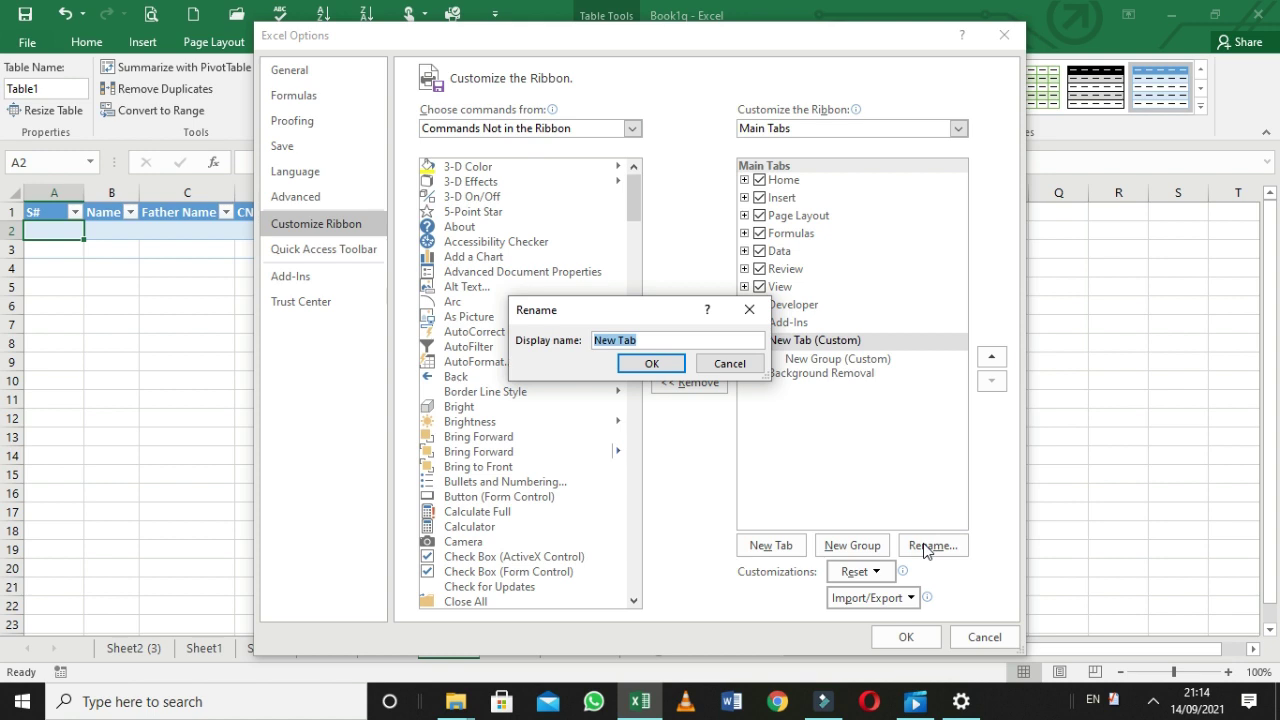
{"action": "type", "text": "Data "}
{"action": "type", "text": "Entr"}
{"action": "type", "text": "y Form"}
{"action": "left_click", "coordinate": [641, 366]}
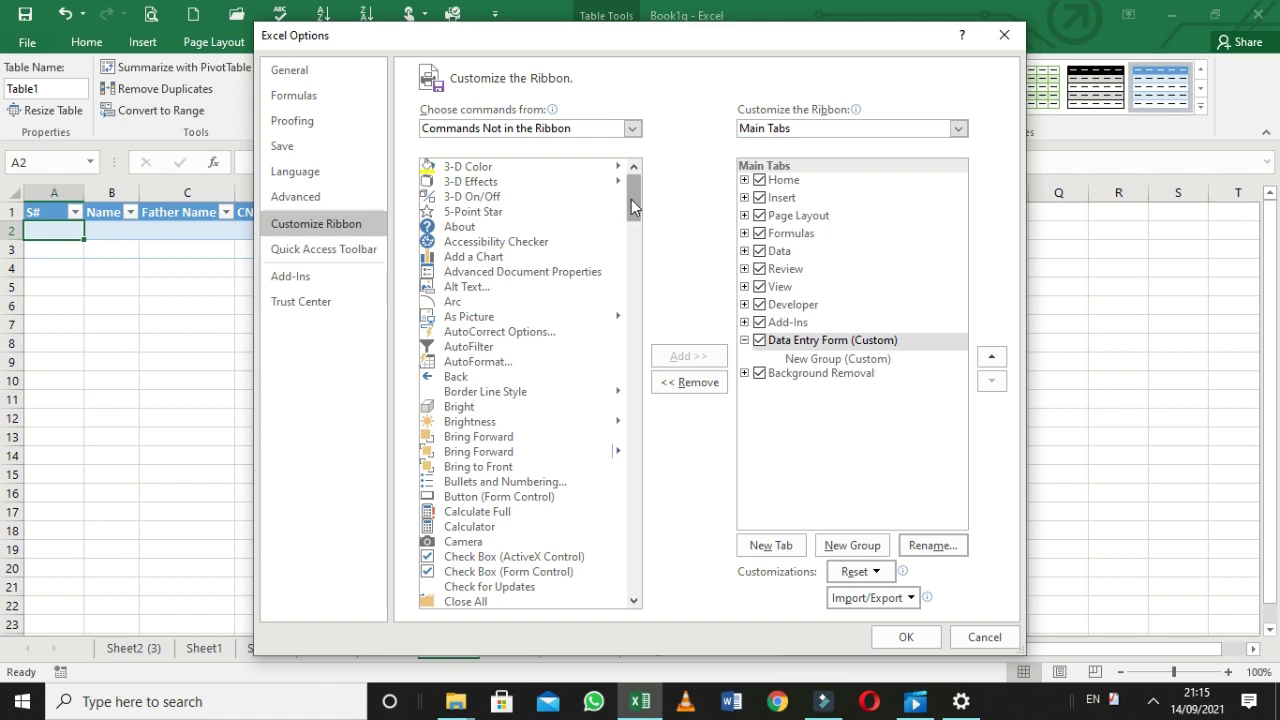
Step: Add the Form... command to New Group (Custom) and open that group's Rename dialog
{"action": "left_click_drag", "start_coordinate": [634, 205], "coordinate": [634, 304]}
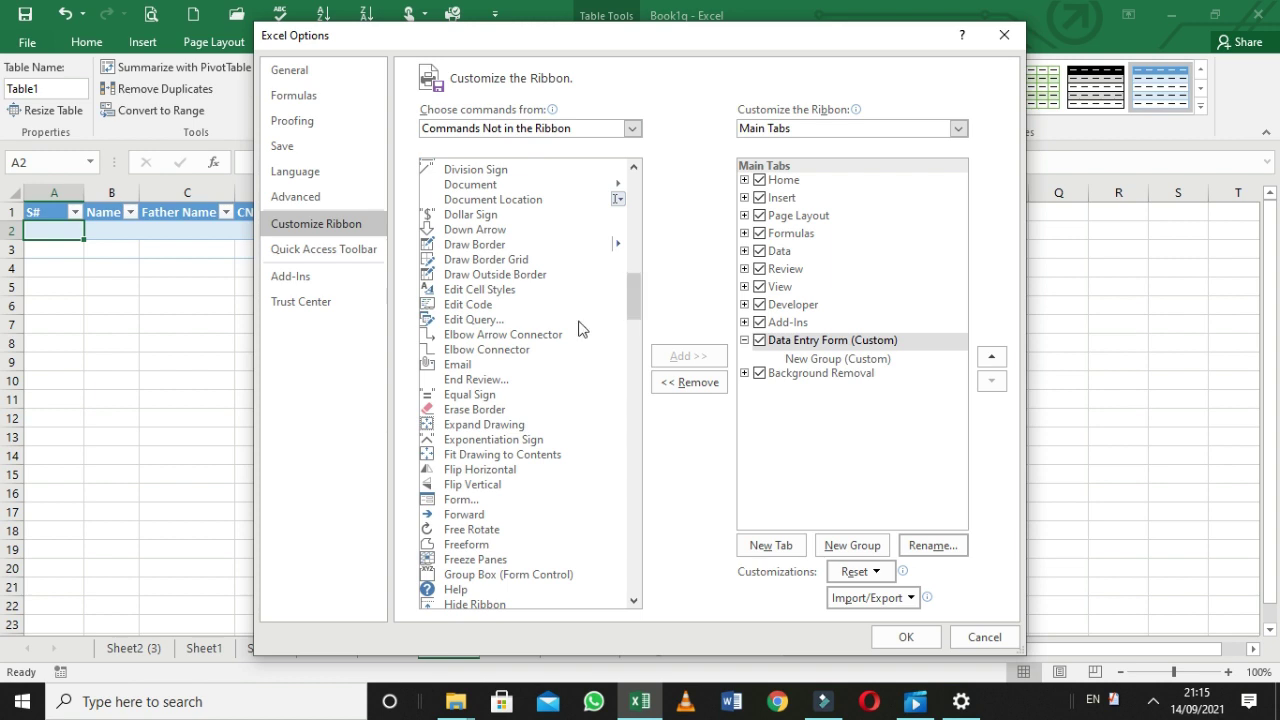
{"action": "left_click", "coordinate": [456, 503]}
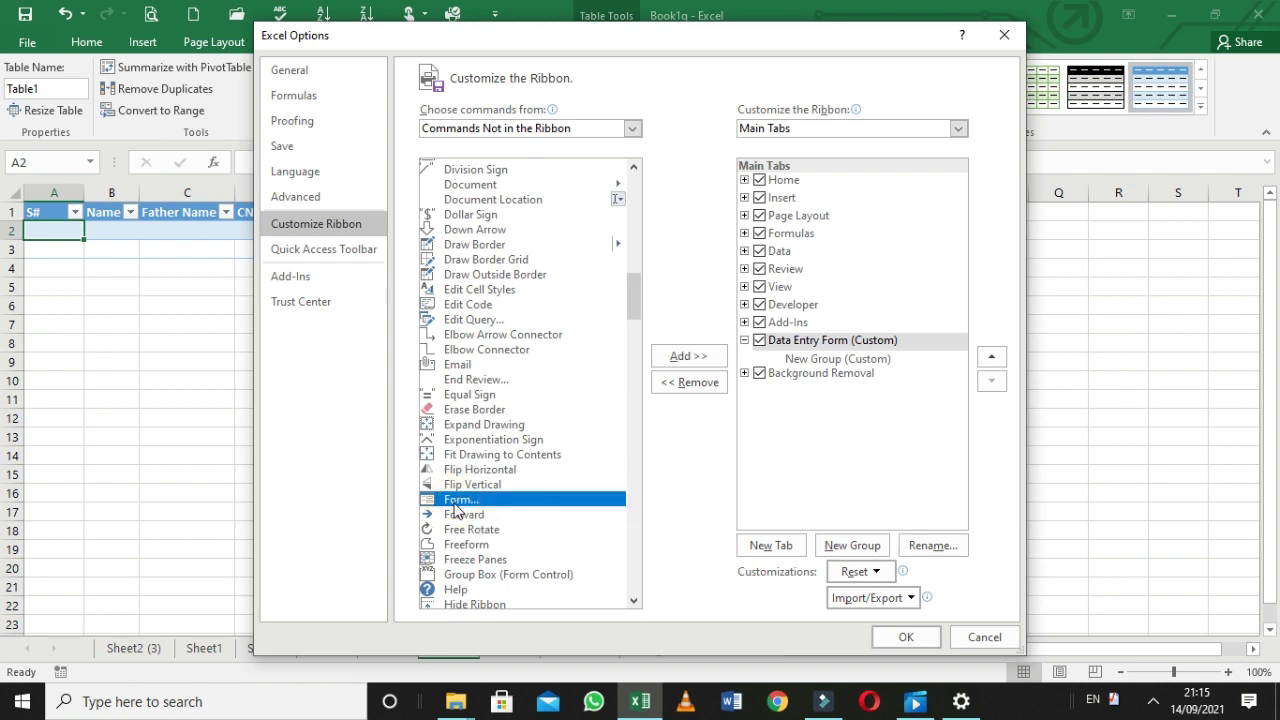
{"action": "left_click", "coordinate": [795, 362]}
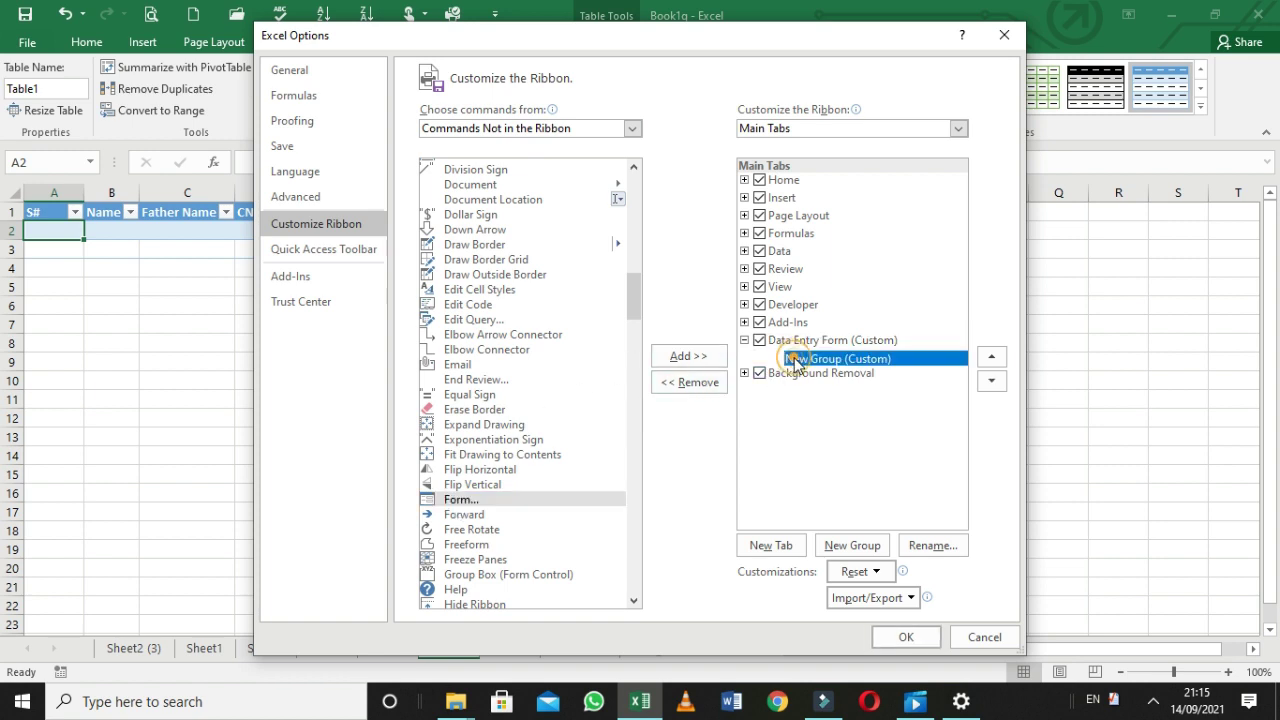
{"action": "left_click", "coordinate": [702, 358]}
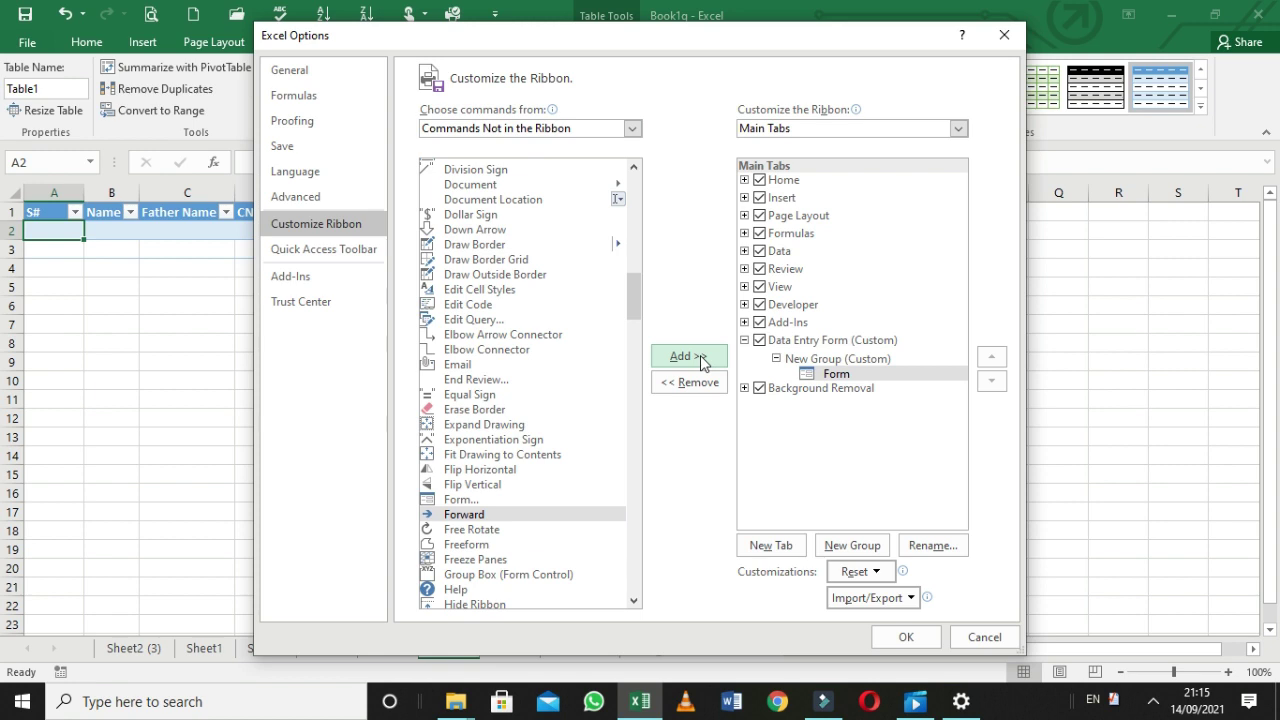
{"action": "left_click", "coordinate": [836, 358]}
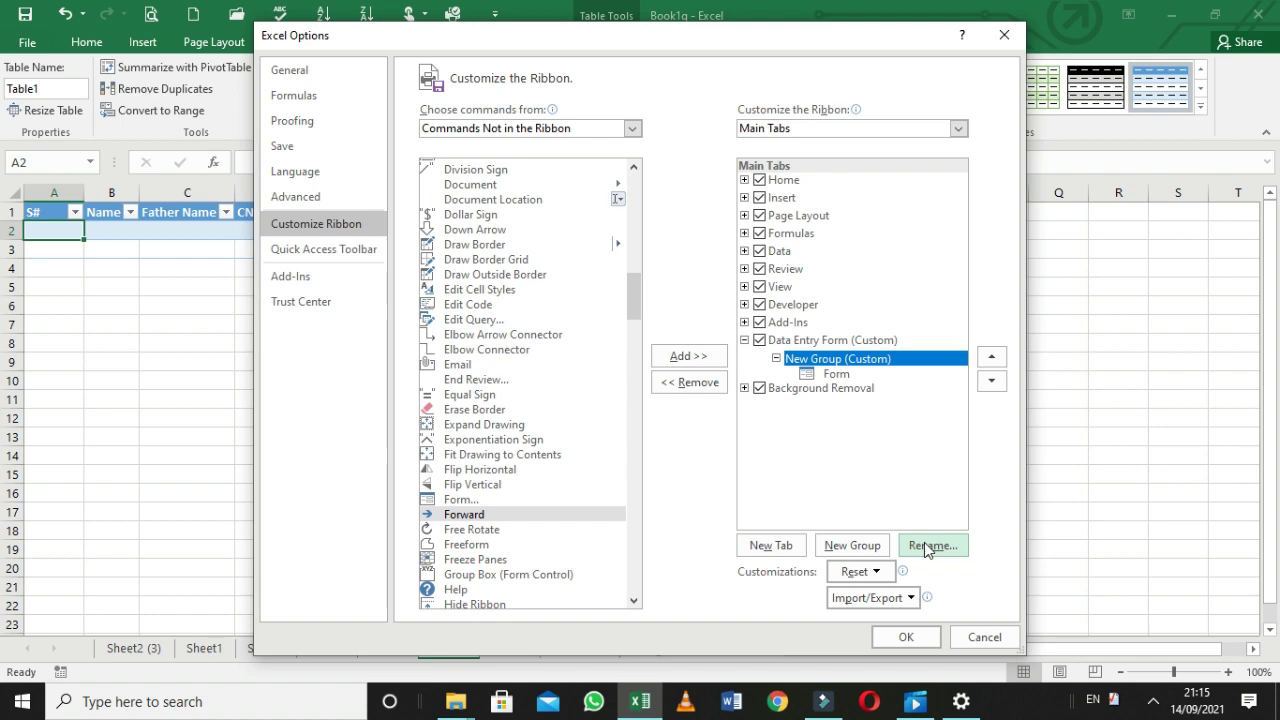
{"action": "left_click", "coordinate": [928, 546]}
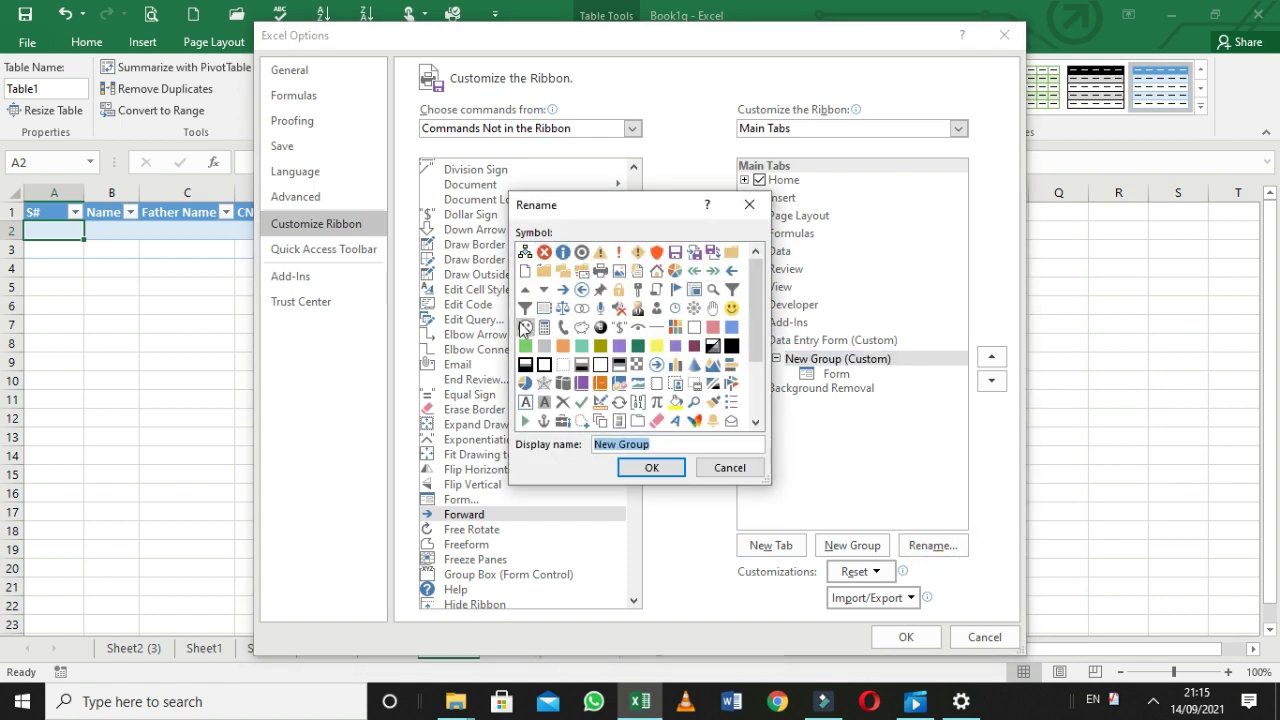
Step: Assign the circle symbol to the group and save the ribbon customisation
{"action": "left_click", "coordinate": [581, 252]}
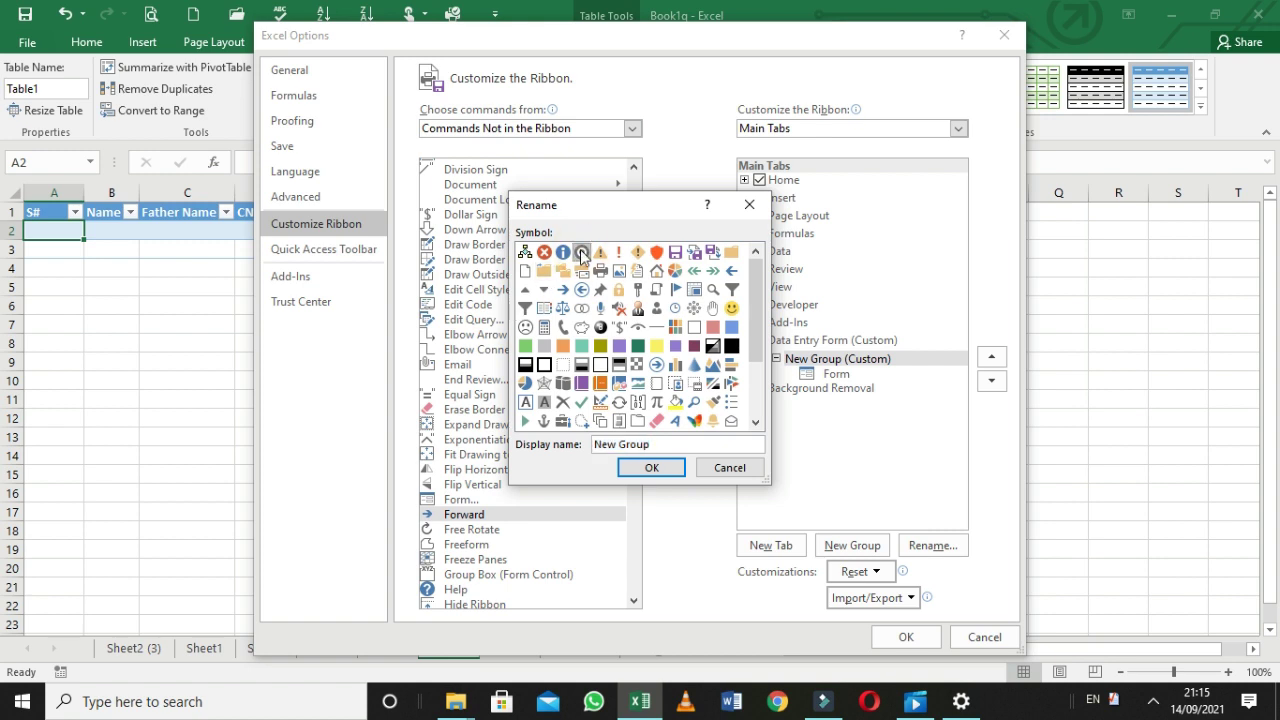
{"action": "left_click", "coordinate": [632, 467]}
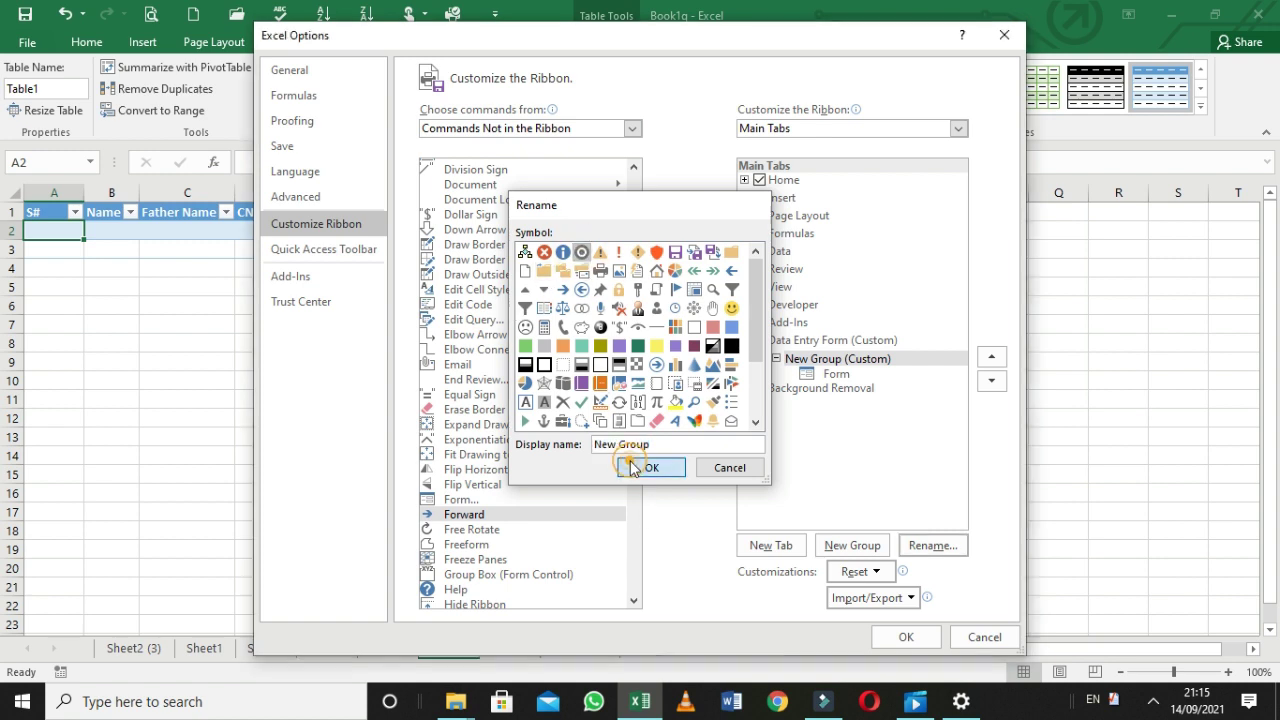
{"action": "left_click", "coordinate": [903, 638]}
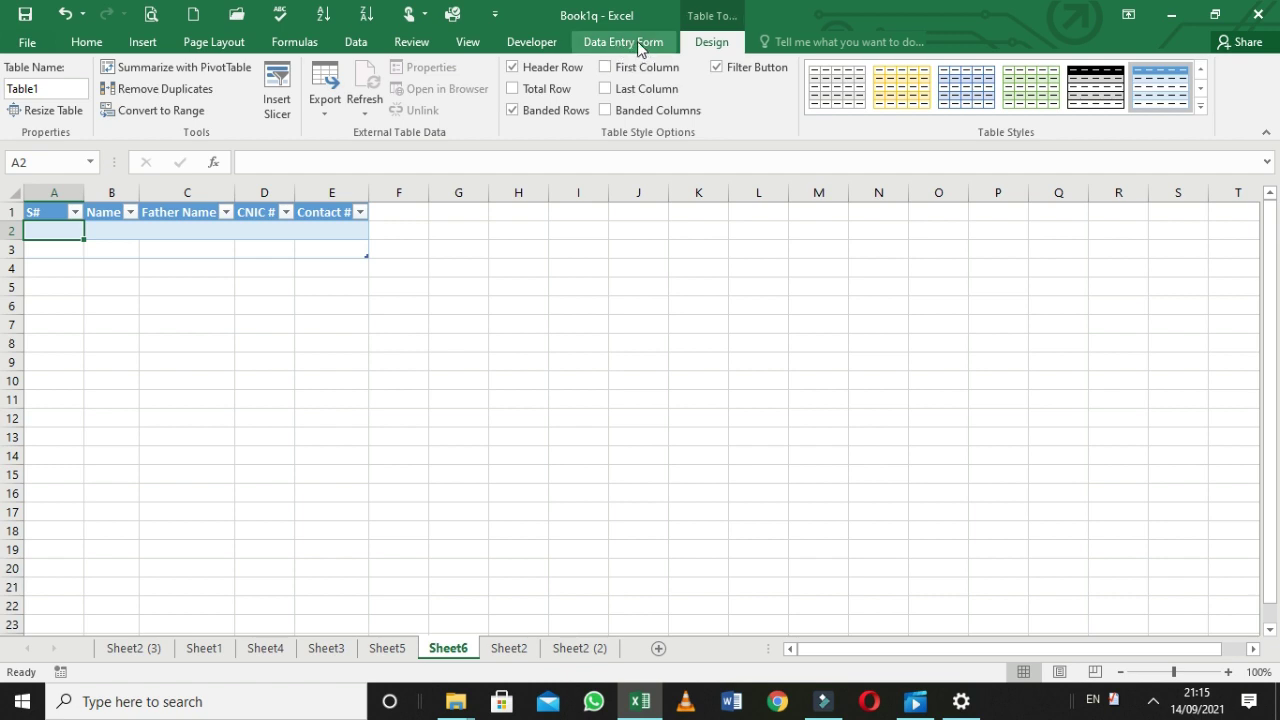
Step: Switch to the Data Entry Form tab and select the table's header row
{"action": "left_click", "coordinate": [637, 41]}
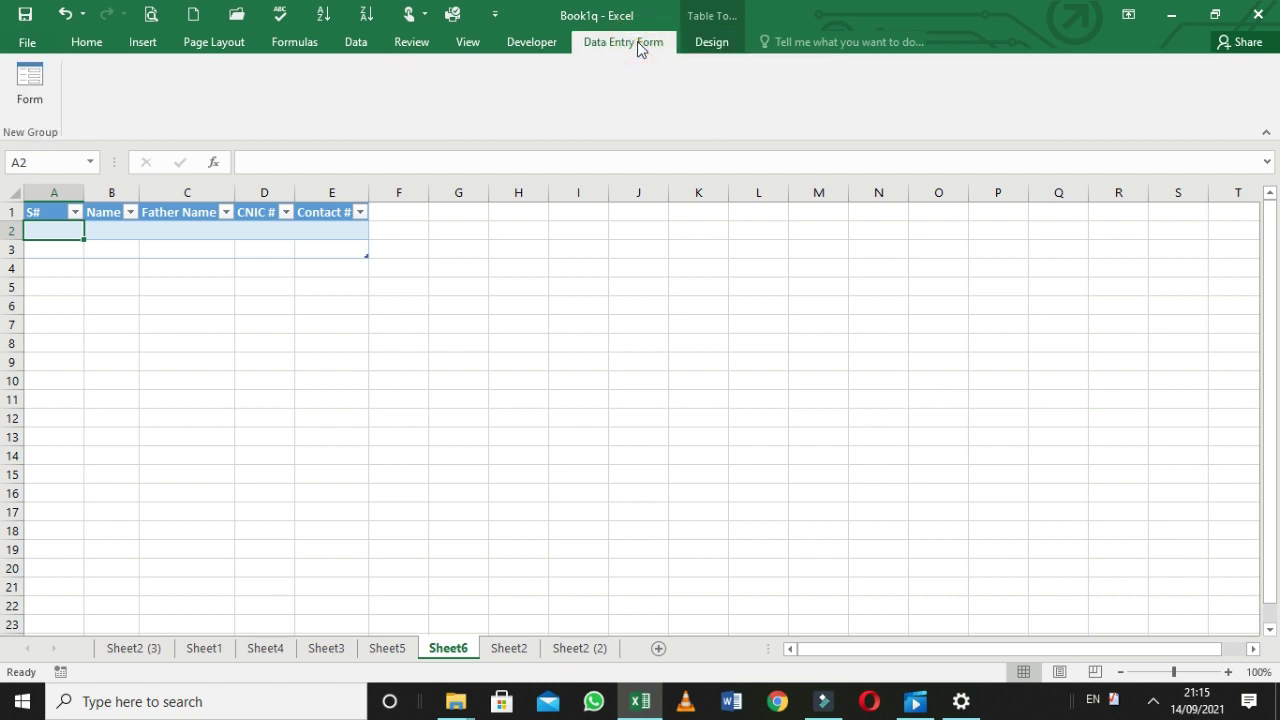
{"action": "left_click", "coordinate": [25, 92]}
{"action": "left_click_drag", "start_coordinate": [50, 212], "coordinate": [334, 204]}
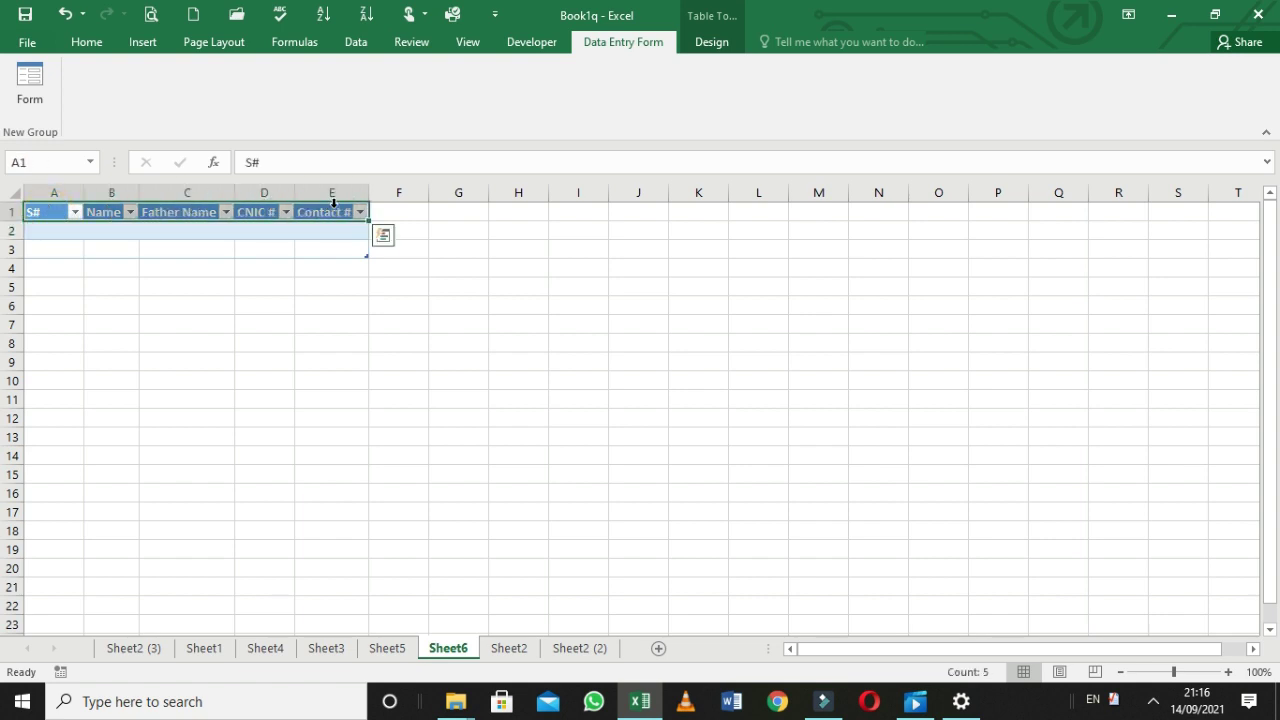
Step: In the data form, enter record S# 1 with the person's name, father's name, CNIC and contact, and add it
{"action": "left_click", "coordinate": [29, 88]}
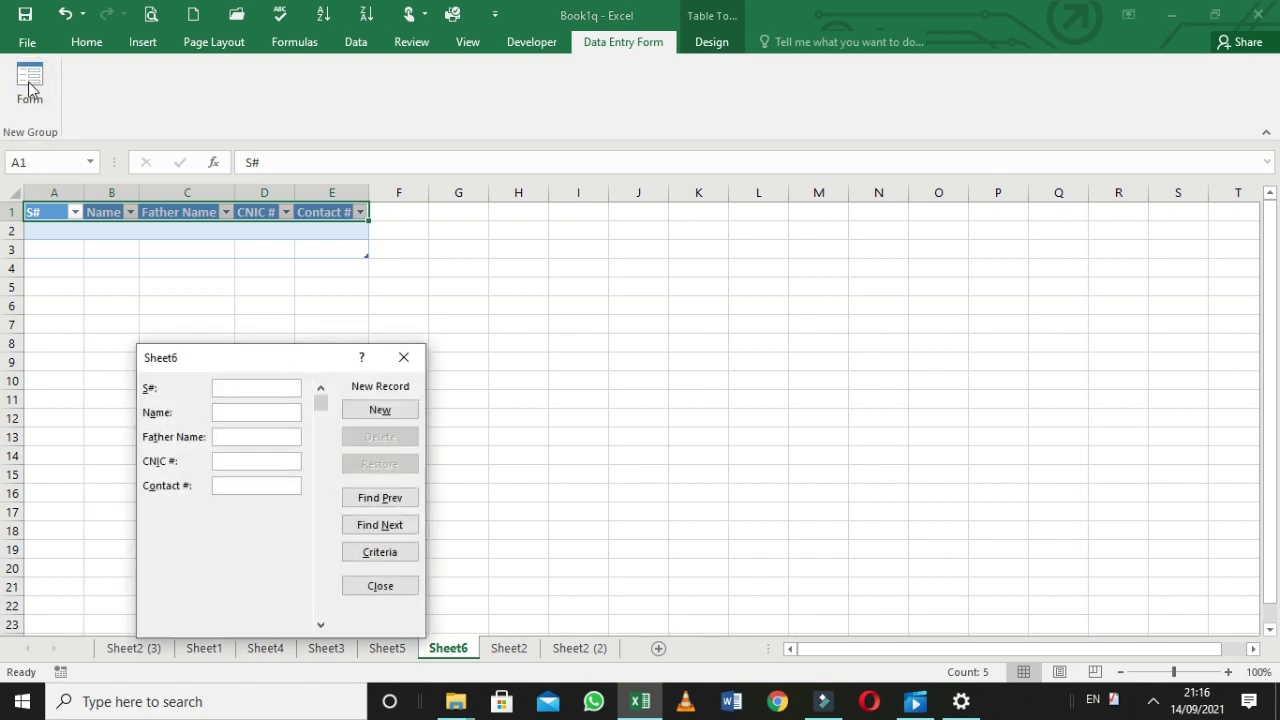
{"action": "left_click_drag", "start_coordinate": [222, 358], "coordinate": [808, 270]}
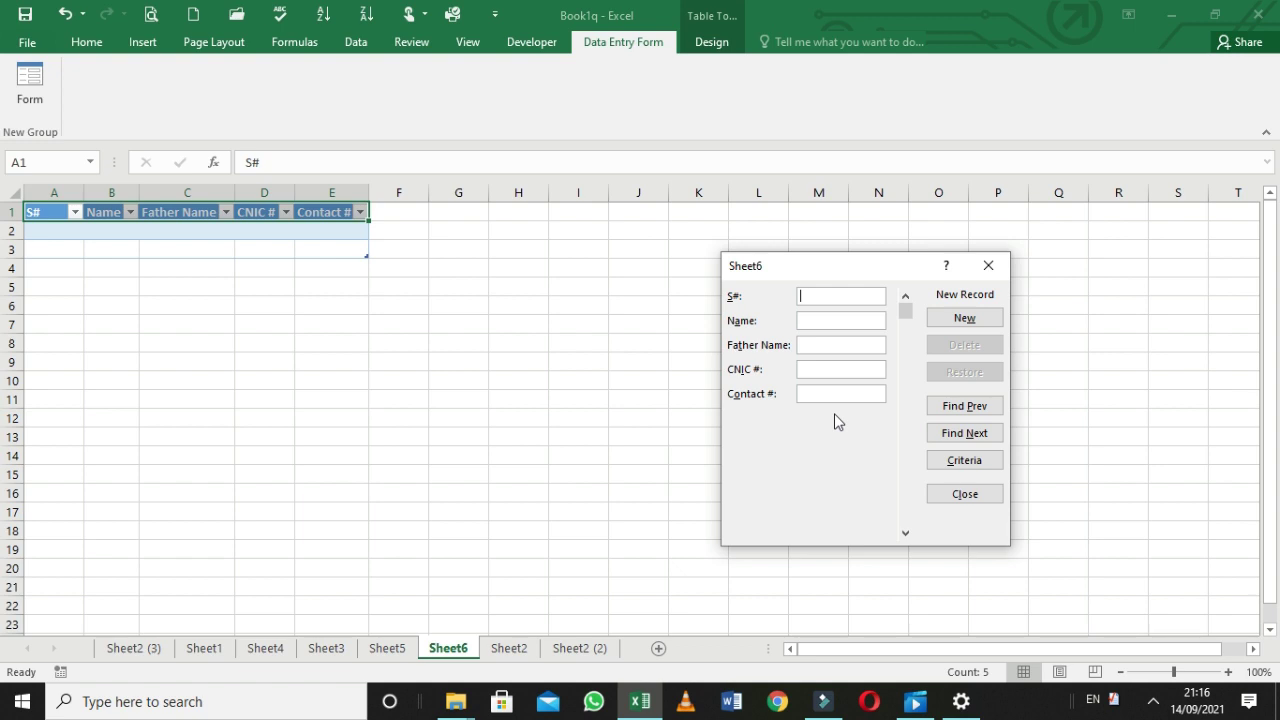
{"action": "type", "text": "1"}
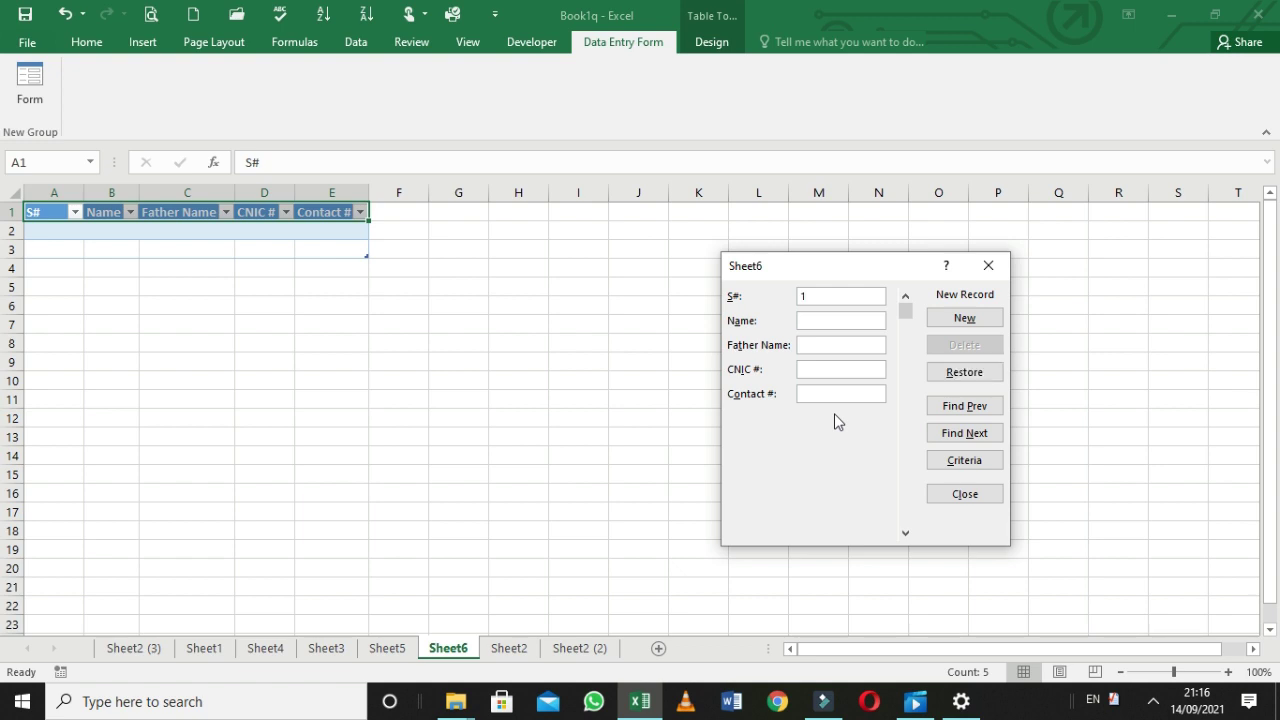
{"action": "key", "text": "Tab"}
{"action": "type", "text": "Sial "}
{"action": "type", "text": "za"}
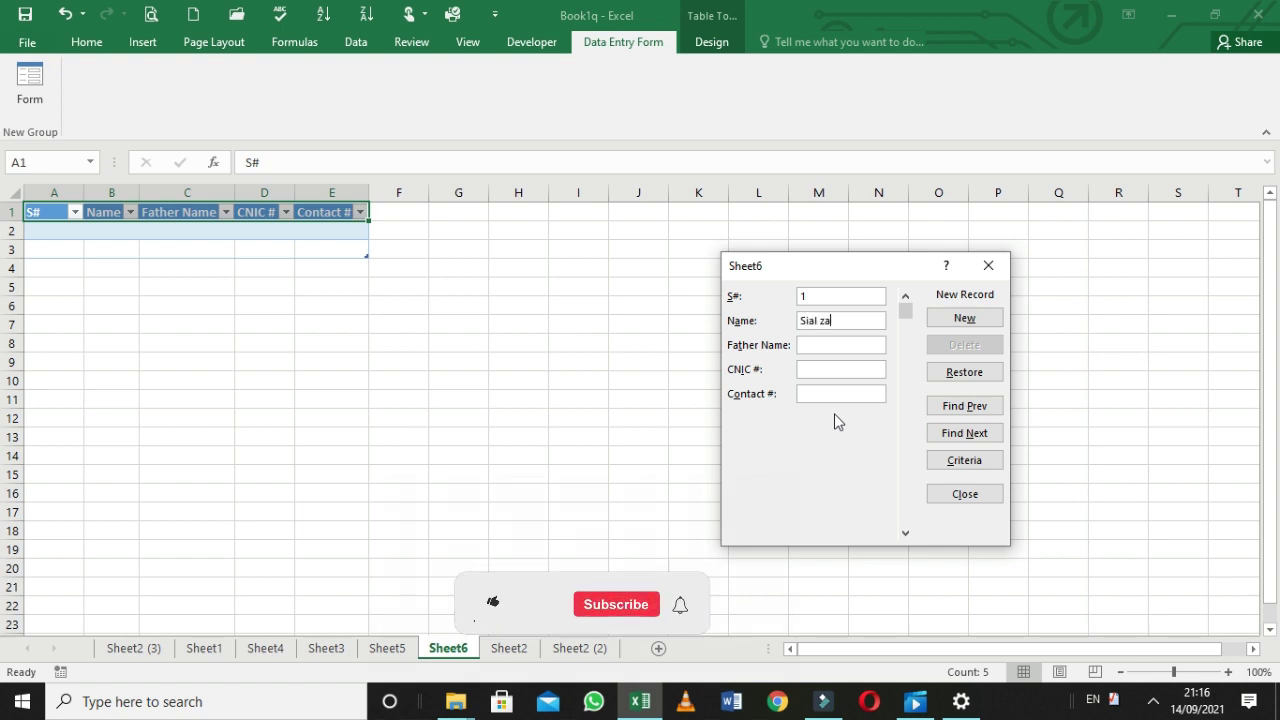
{"action": "type", "text": "da"}
{"action": "key", "text": "Tab"}
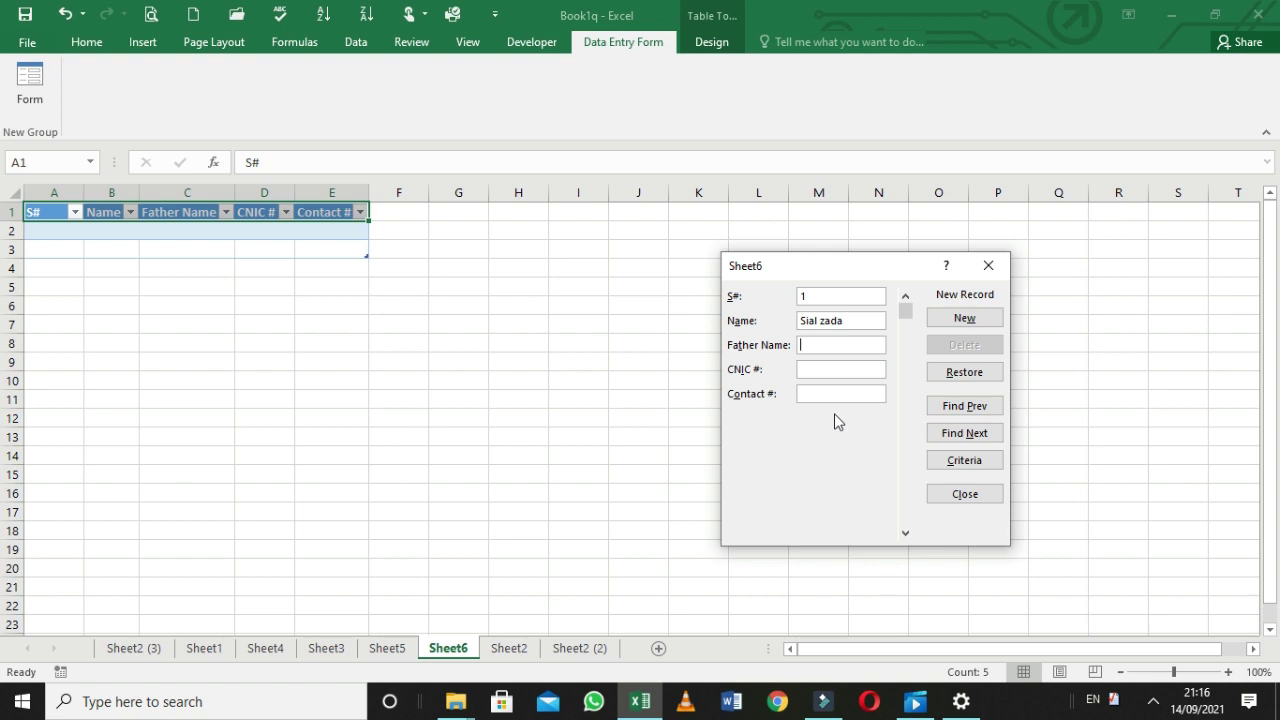
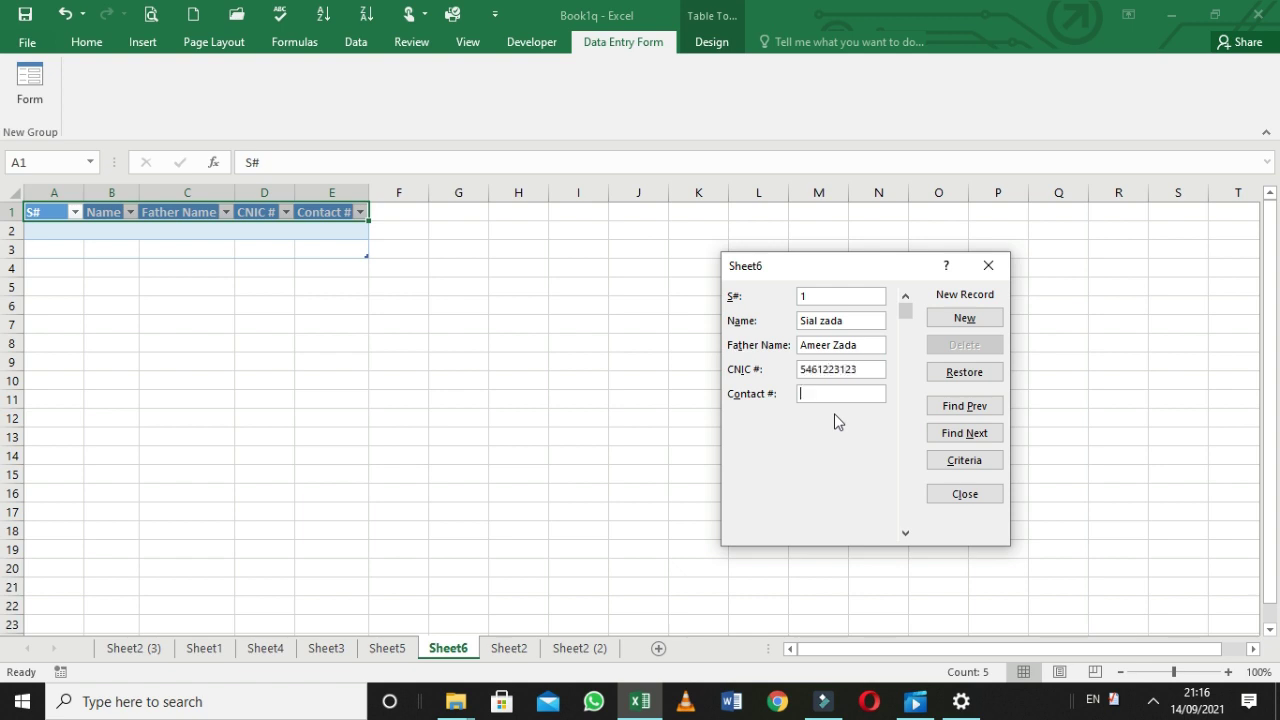
{"action": "key", "text": "Tab"}
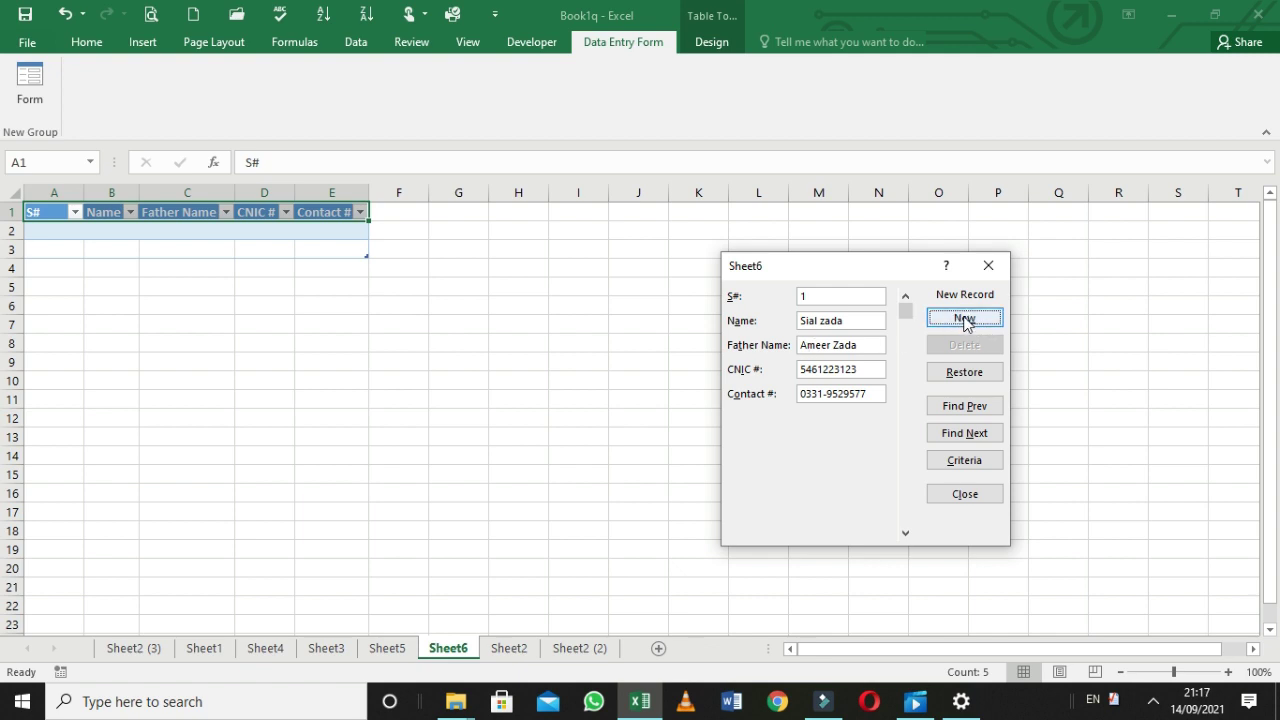
{"action": "left_click", "coordinate": [964, 318]}
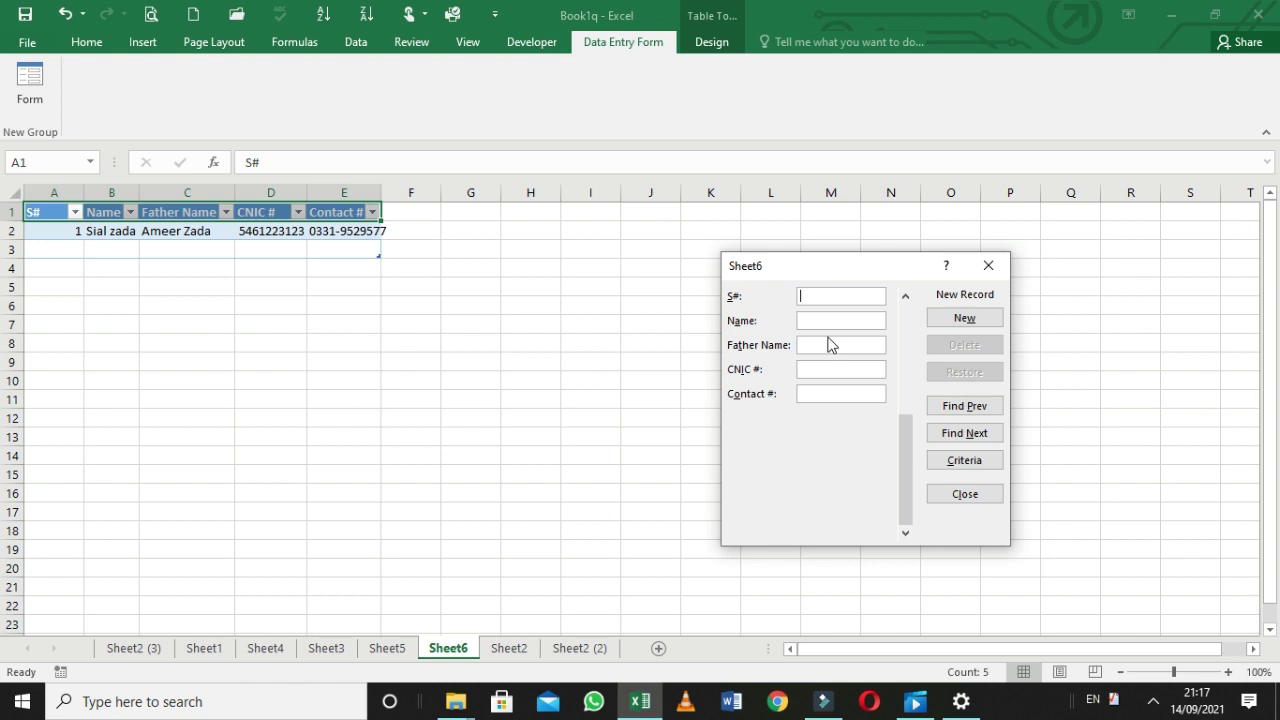
Step: Add record S# 2 with the person's name, the shared father's name, and Nil for CNIC and contact
{"action": "type", "text": "2"}
{"action": "key", "text": "Tab"}
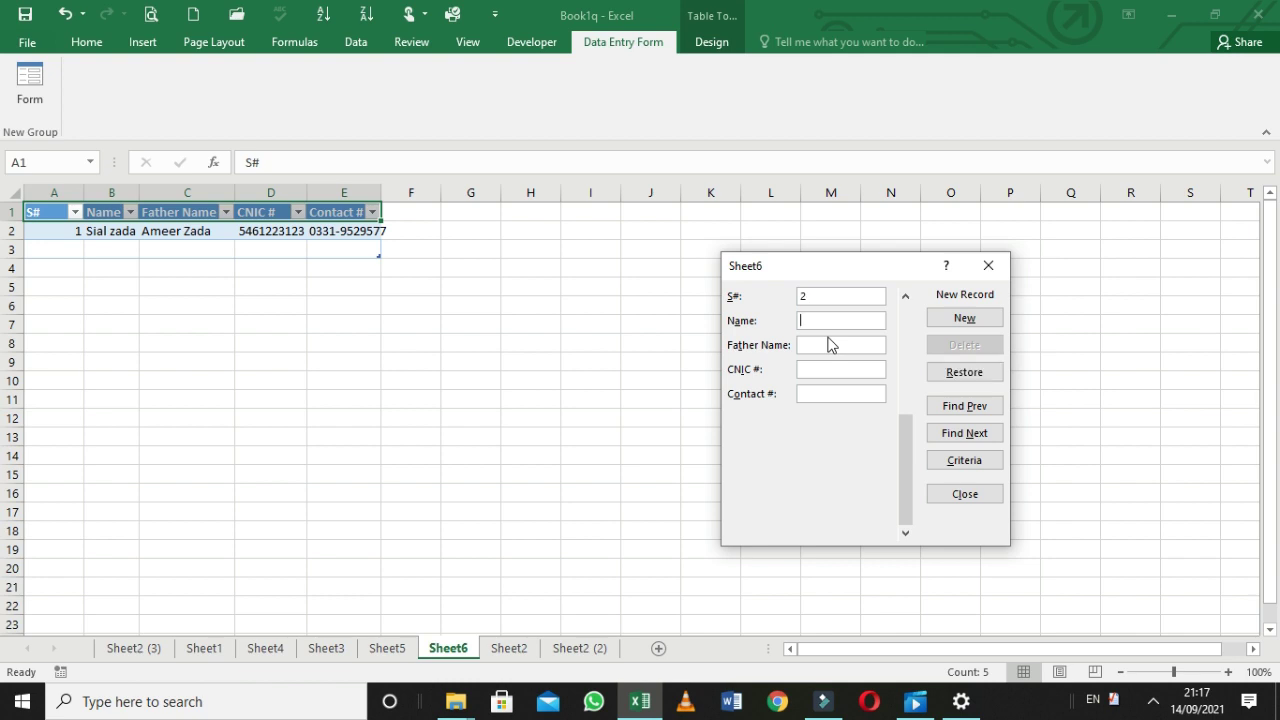
{"action": "key", "text": "Tab"}
{"action": "left_click", "coordinate": [846, 320]}
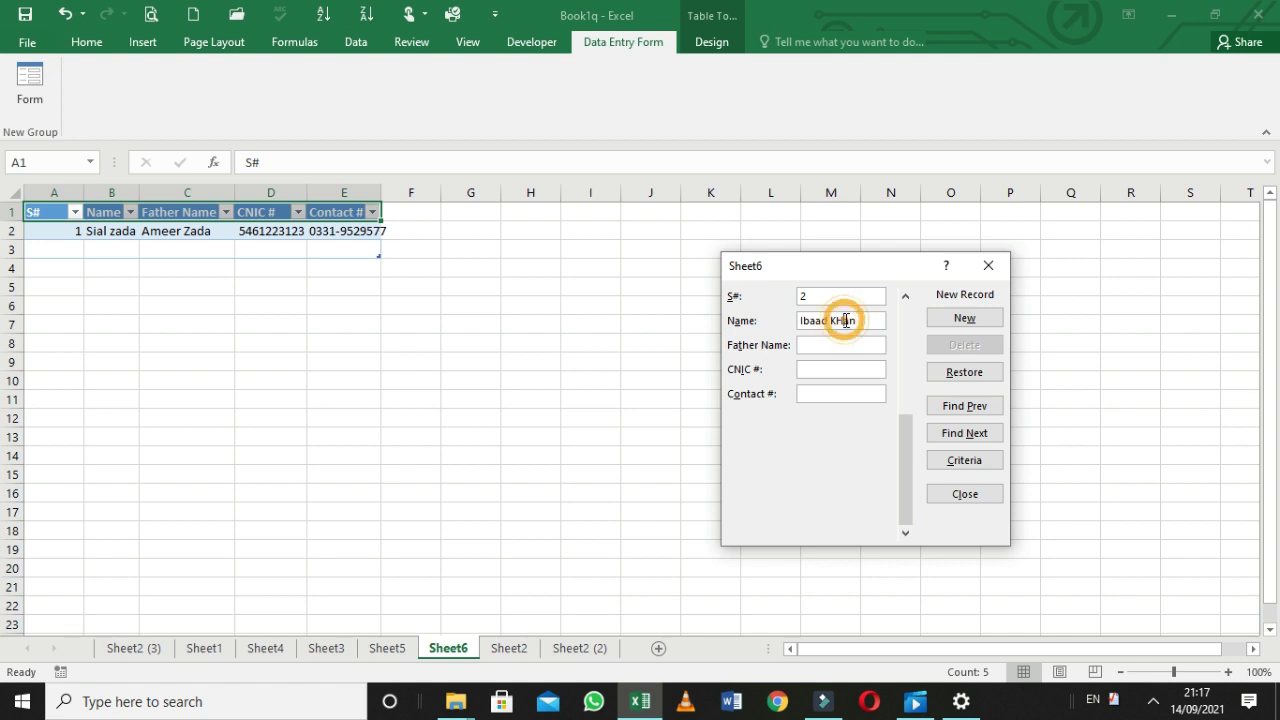
{"action": "key", "text": "BackSpace"}
{"action": "type", "text": "h"}
{"action": "key", "text": "Tab"}
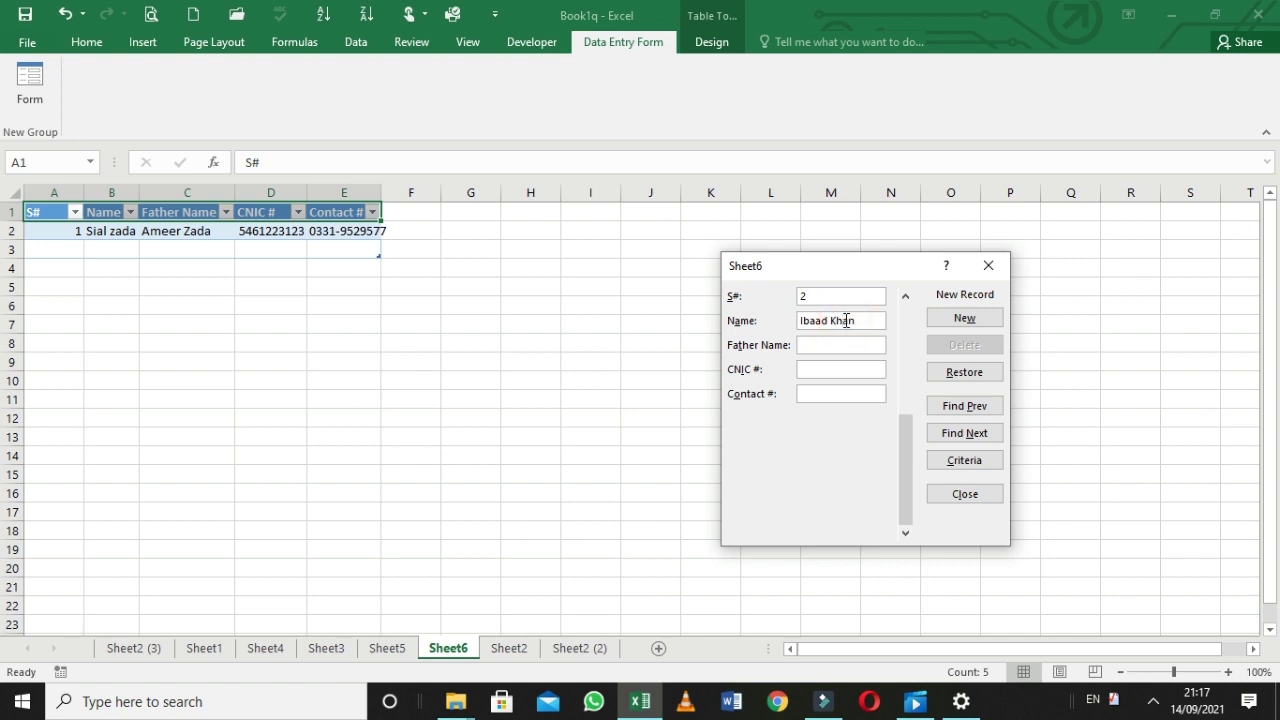
{"action": "type", "text": "Sial "}
{"action": "type", "text": "z"}
{"action": "type", "text": "ada"}
{"action": "type", "text": "Nil"}
{"action": "key", "text": "Tab"}
{"action": "type", "text": "Nil"}
{"action": "key", "text": "Tab"}
{"action": "key", "text": "Return"}
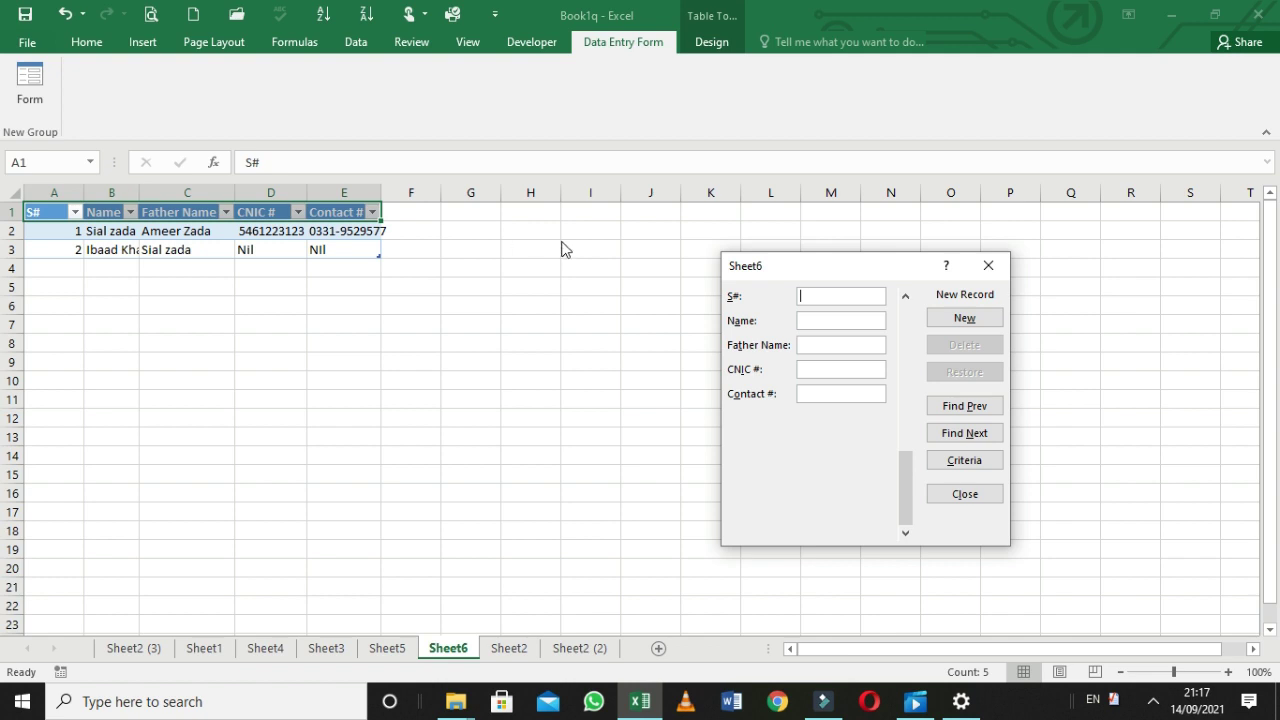
Step: Add record S# 3 with its name, the same father's name, and Nil for CNIC and contact
{"action": "type", "text": "3"}
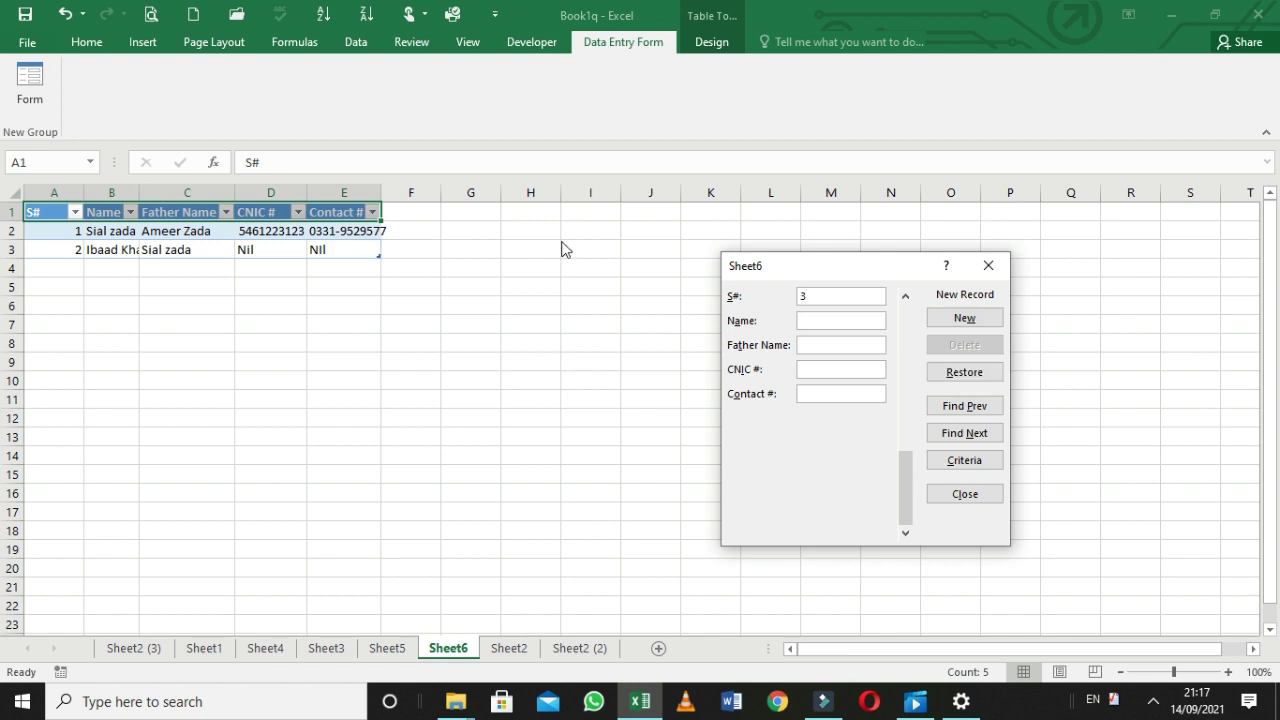
{"action": "type", "text": "Sial "}
{"action": "type", "text": "zada"}
{"action": "type", "text": "Nil"}
{"action": "key", "text": "Tab"}
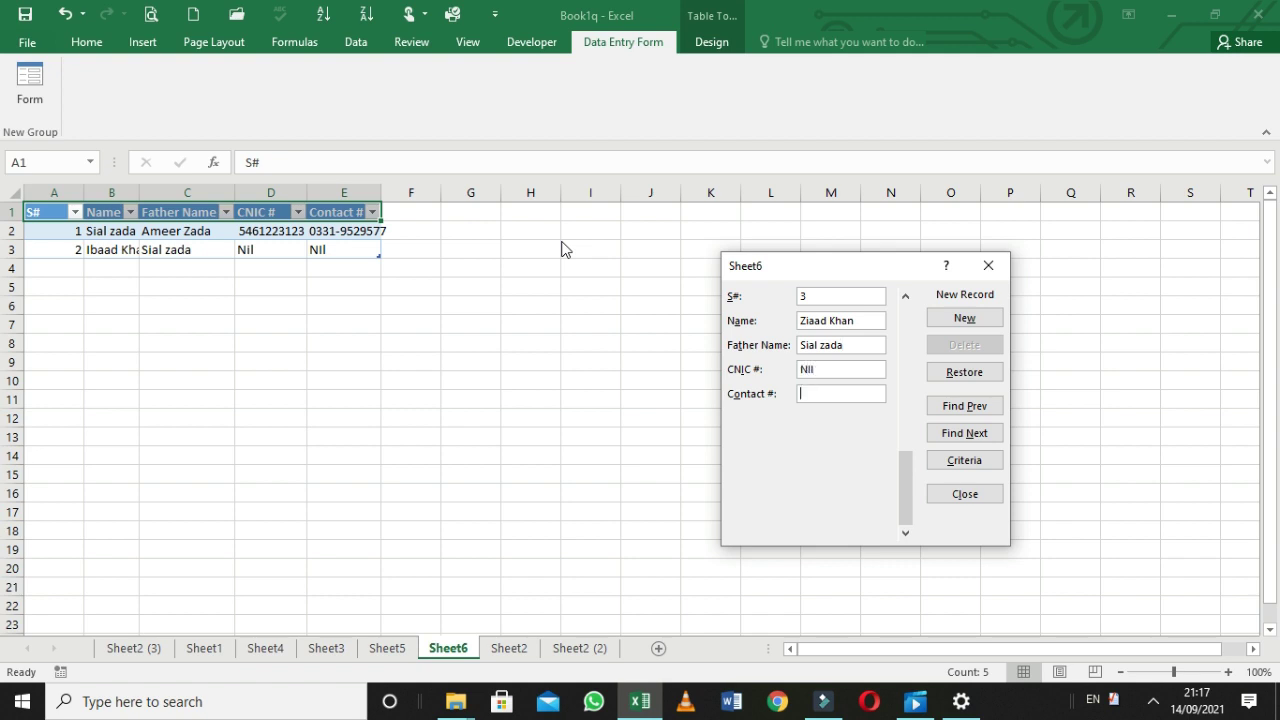
{"action": "type", "text": "Nil"}
{"action": "key", "text": "Return"}
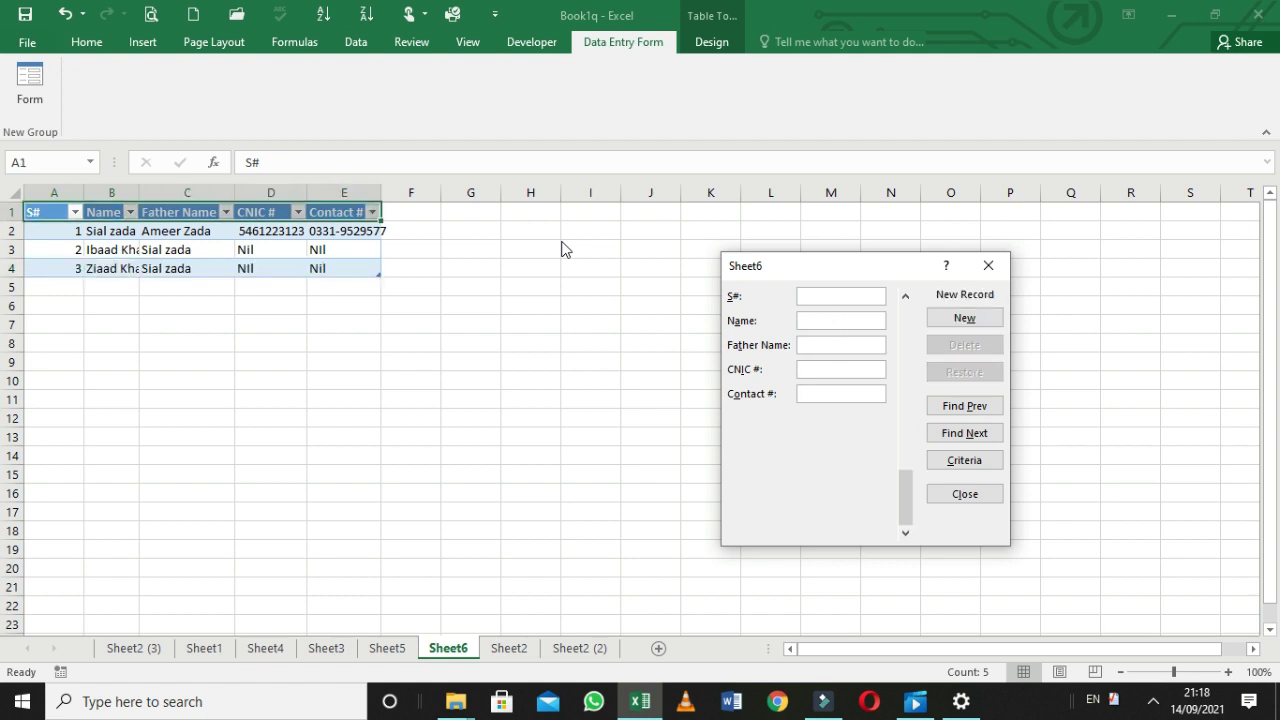
Step: Add record S# 4 with the shared father's name and Nil CNIC and contact, then close the form
{"action": "type", "text": "4"}
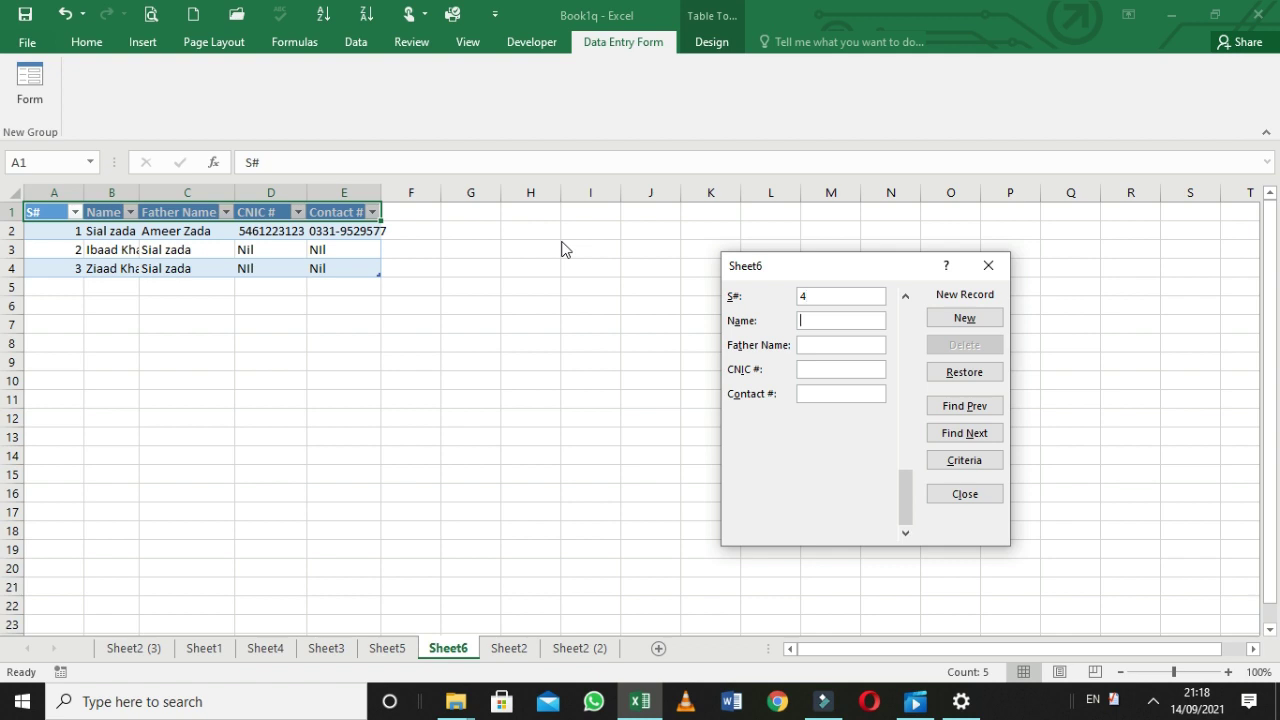
{"action": "key", "text": "Tab"}
{"action": "type", "text": "Sial"}
{"action": "type", "text": " zada"}
{"action": "type", "text": "Ni"}
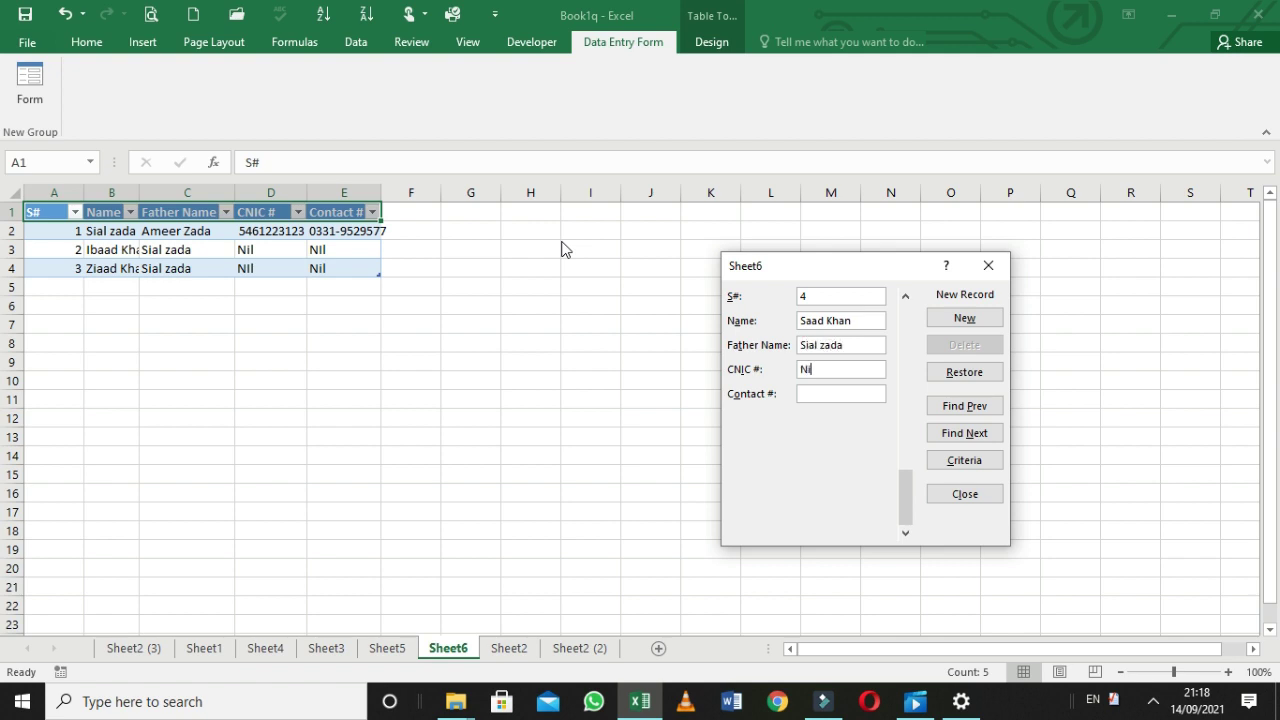
{"action": "type", "text": "l "}
{"action": "type", "text": "Nil"}
{"action": "key", "text": "Tab"}
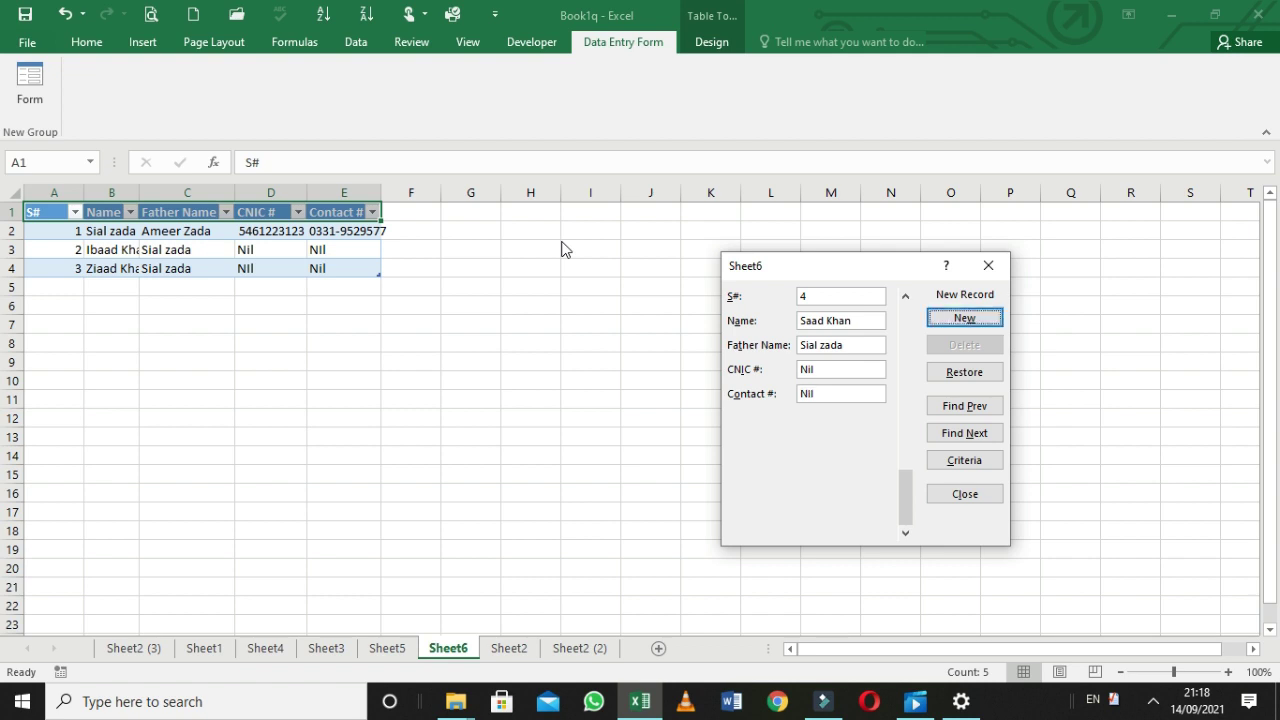
{"action": "key", "text": "Return"}
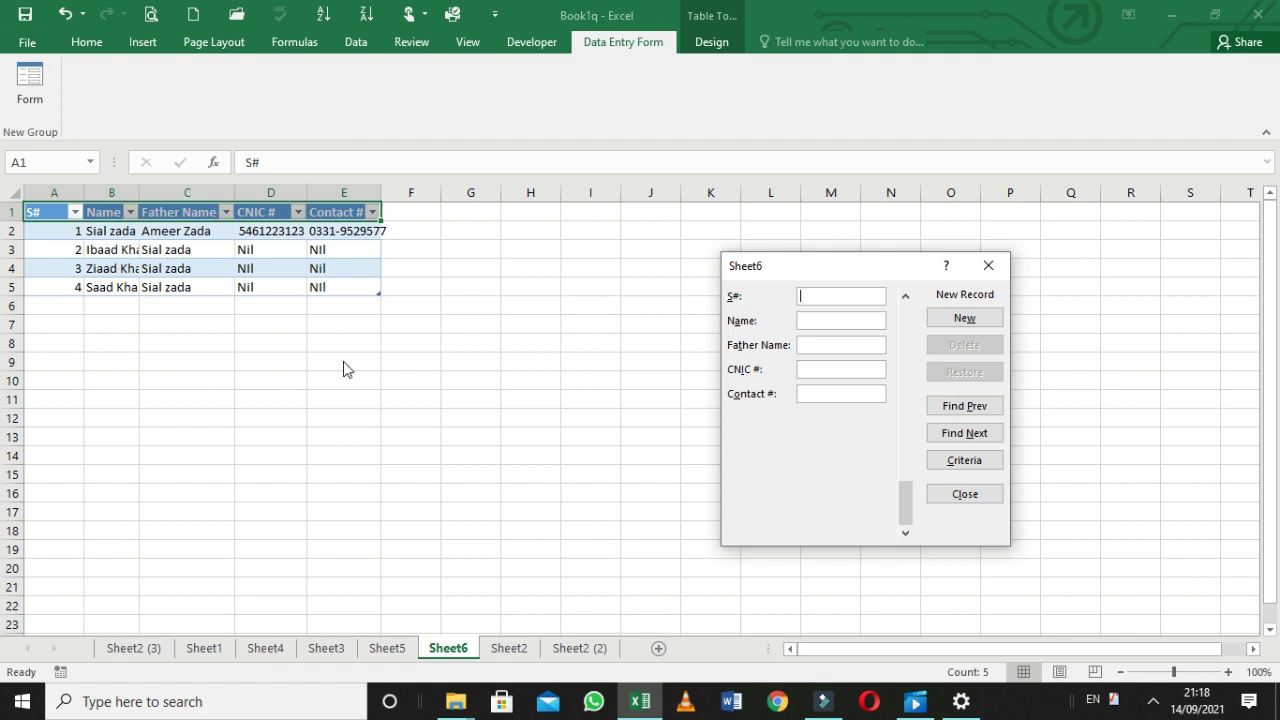
{"action": "left_click", "coordinate": [991, 264]}
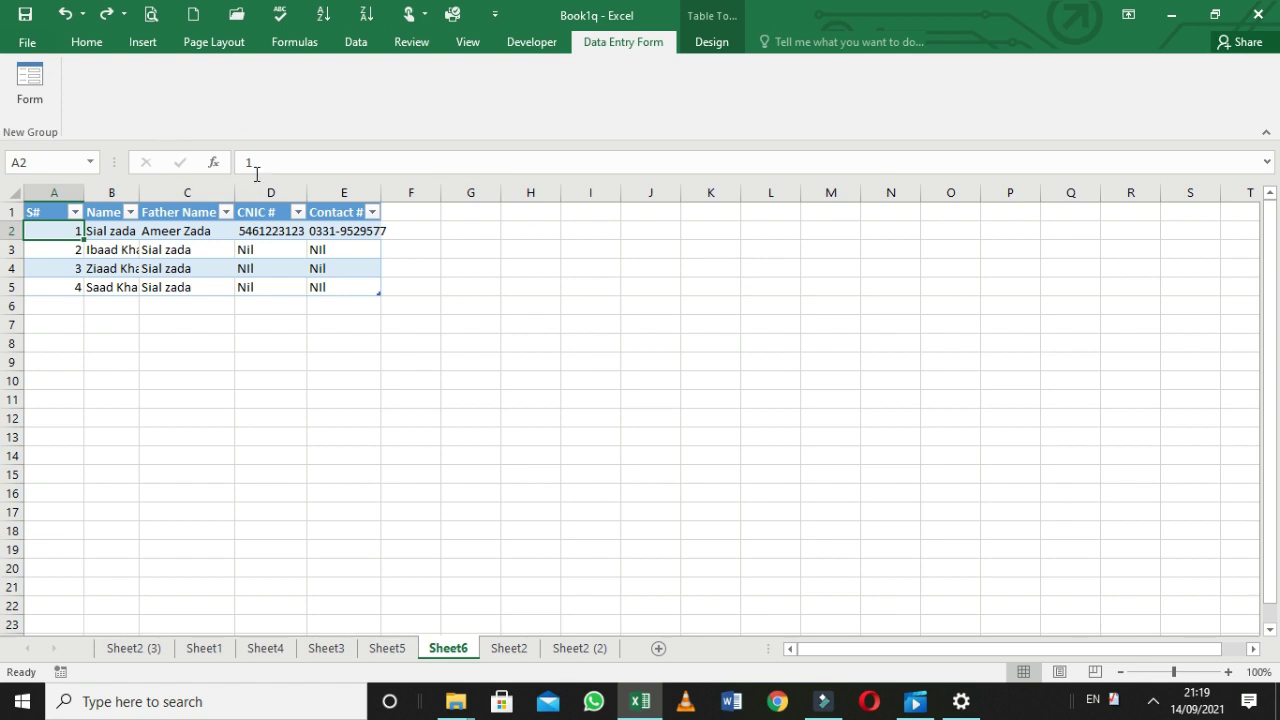
Step: Select the table A1:E5 and reopen its data form, scrolled to a blank New Record
{"action": "left_click_drag", "start_coordinate": [45, 212], "coordinate": [349, 287]}
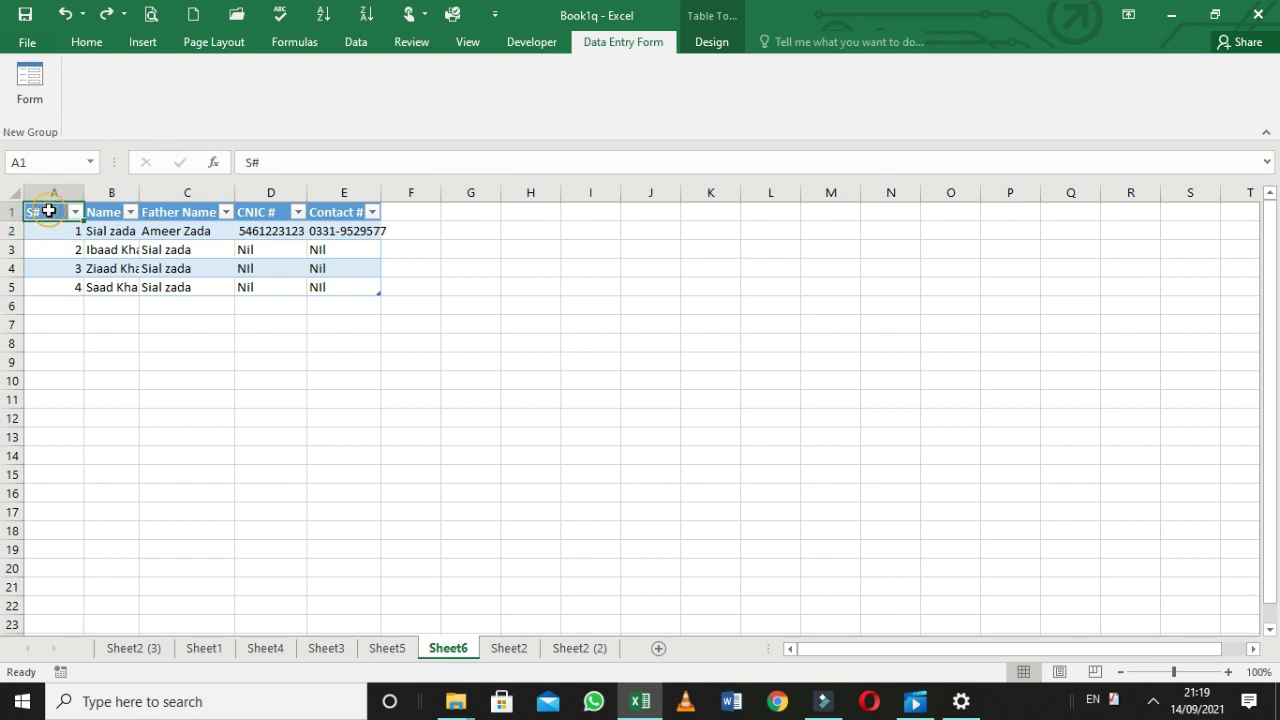
{"action": "left_click", "coordinate": [32, 82]}
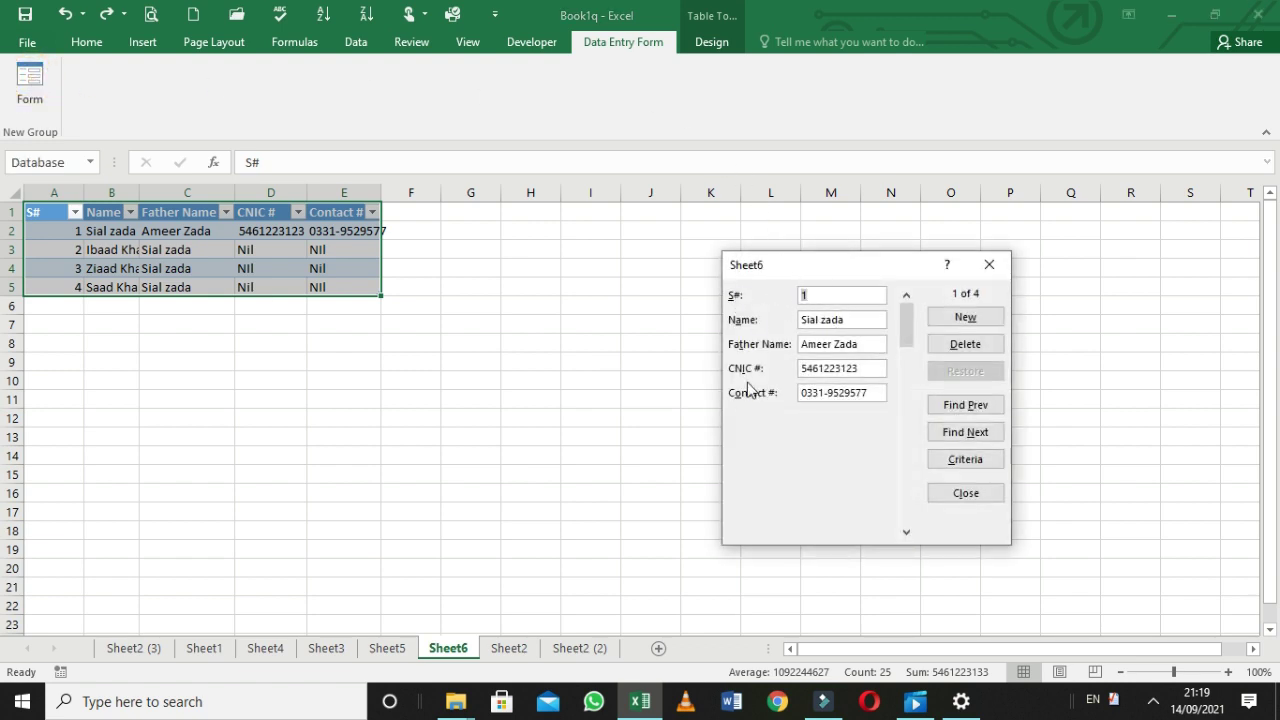
{"action": "left_click_drag", "start_coordinate": [903, 322], "coordinate": [896, 401]}
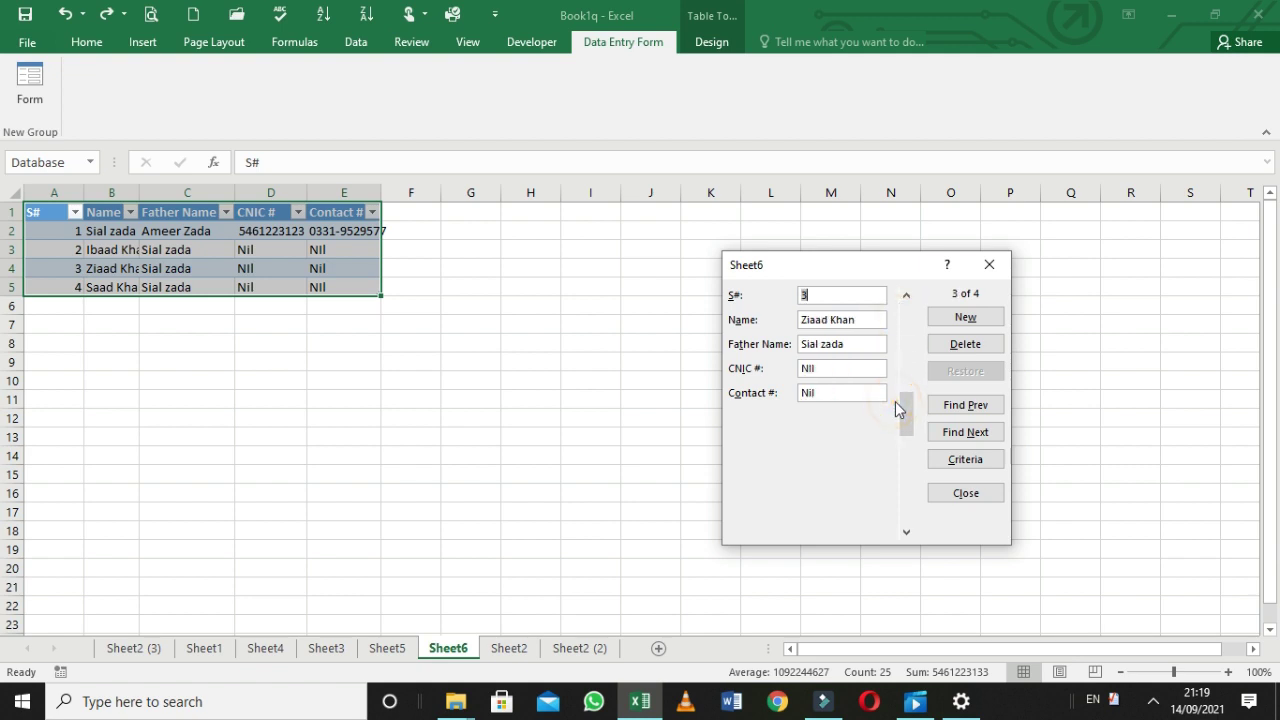
{"action": "left_click_drag", "start_coordinate": [900, 405], "coordinate": [908, 525]}
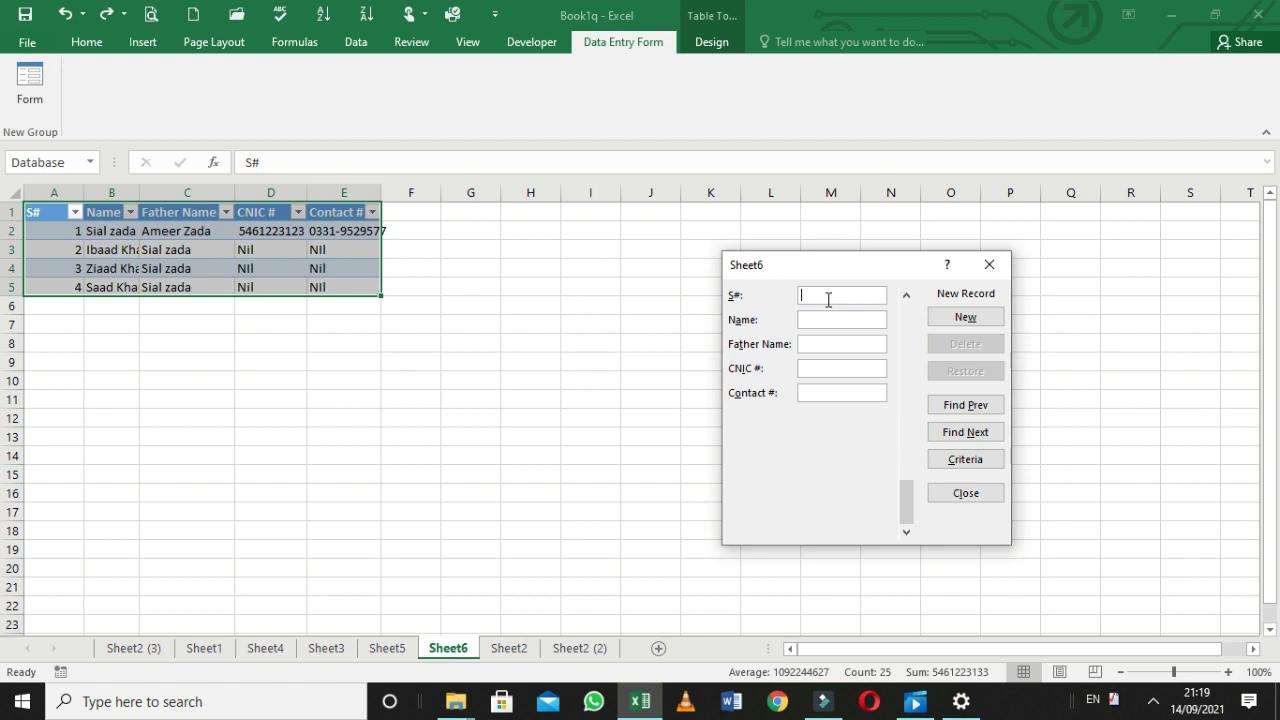
Step: Add record S# 5 with placeholder text in all other fields as row 6
{"action": "type", "text": "5"}
{"action": "key", "text": "Tab"}
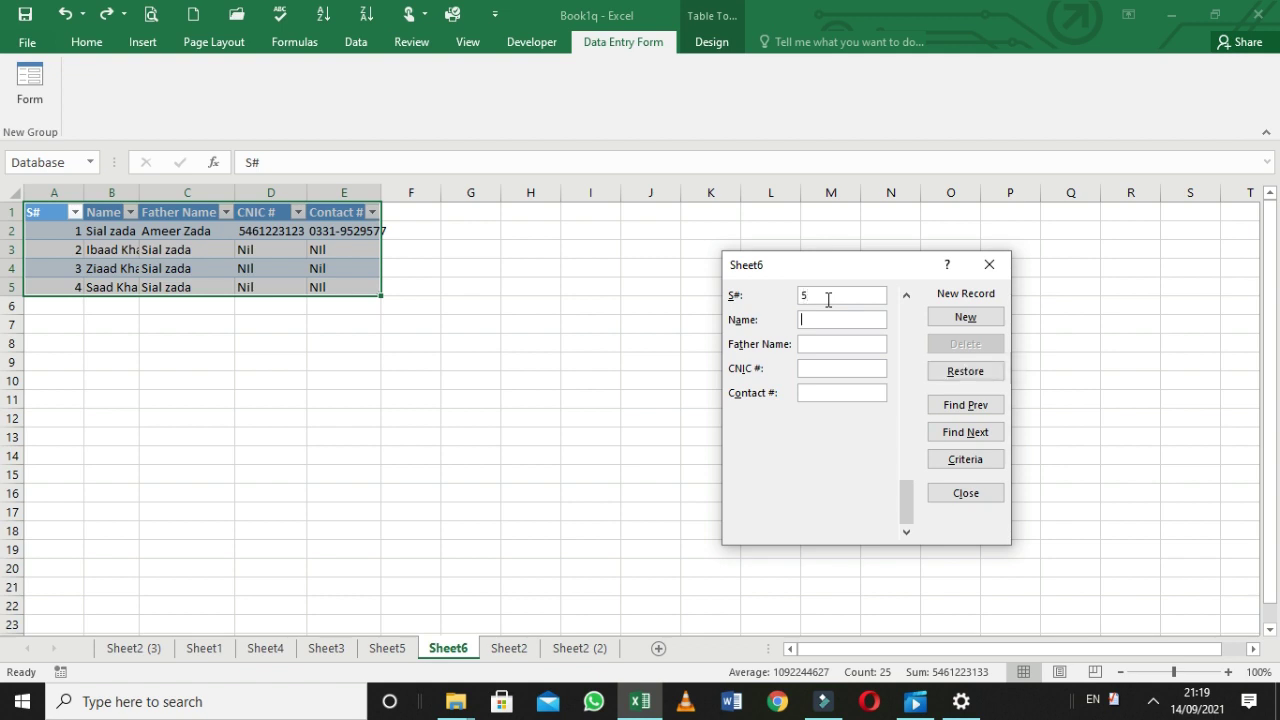
{"action": "type", "text": "dasdas"}
{"action": "key", "text": "Tab"}
{"action": "type", "text": "fsdfds"}
{"action": "key", "text": "Tab"}
{"action": "type", "text": "dsdfsdf"}
{"action": "key", "text": "Tab"}
{"action": "type", "text": "s"}
{"action": "type", "text": "sdsa"}
{"action": "key", "text": "Tab"}
{"action": "key", "text": "Return"}
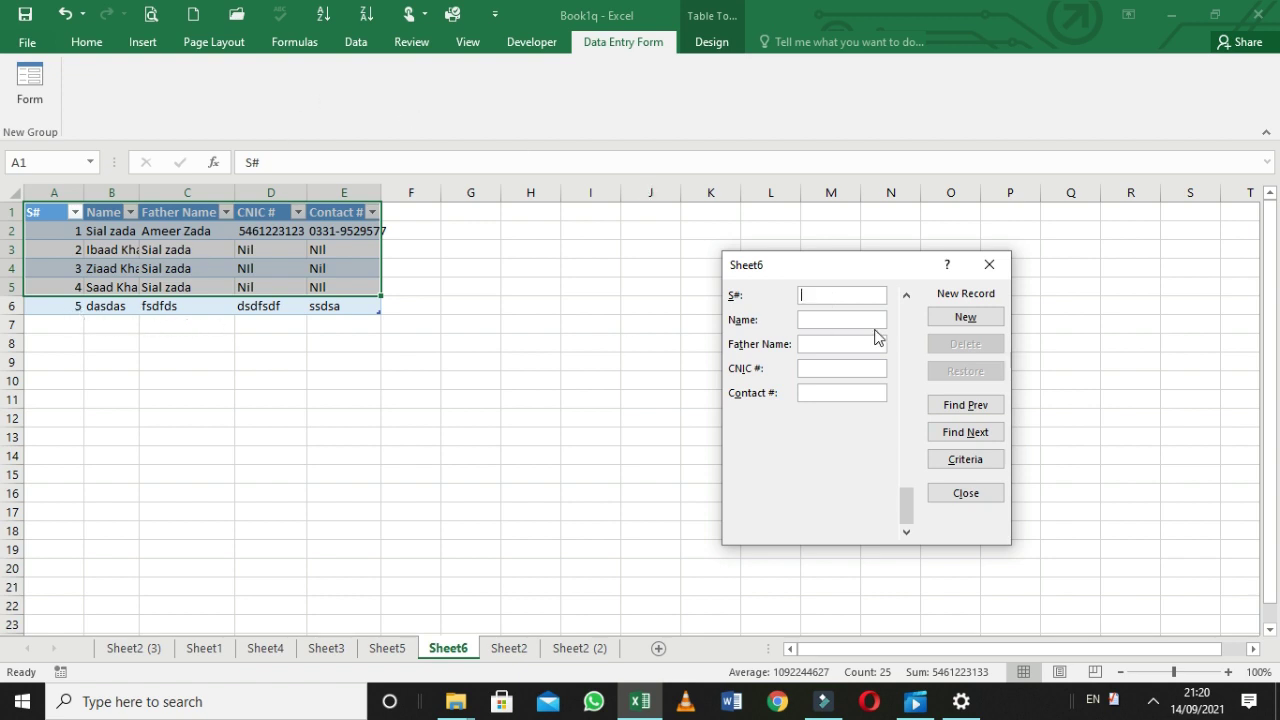
Step: Add a second placeholder test record, without a Contact #, as row 7
{"action": "type", "text": "sadd"}
{"action": "type", "text": "dsddas"}
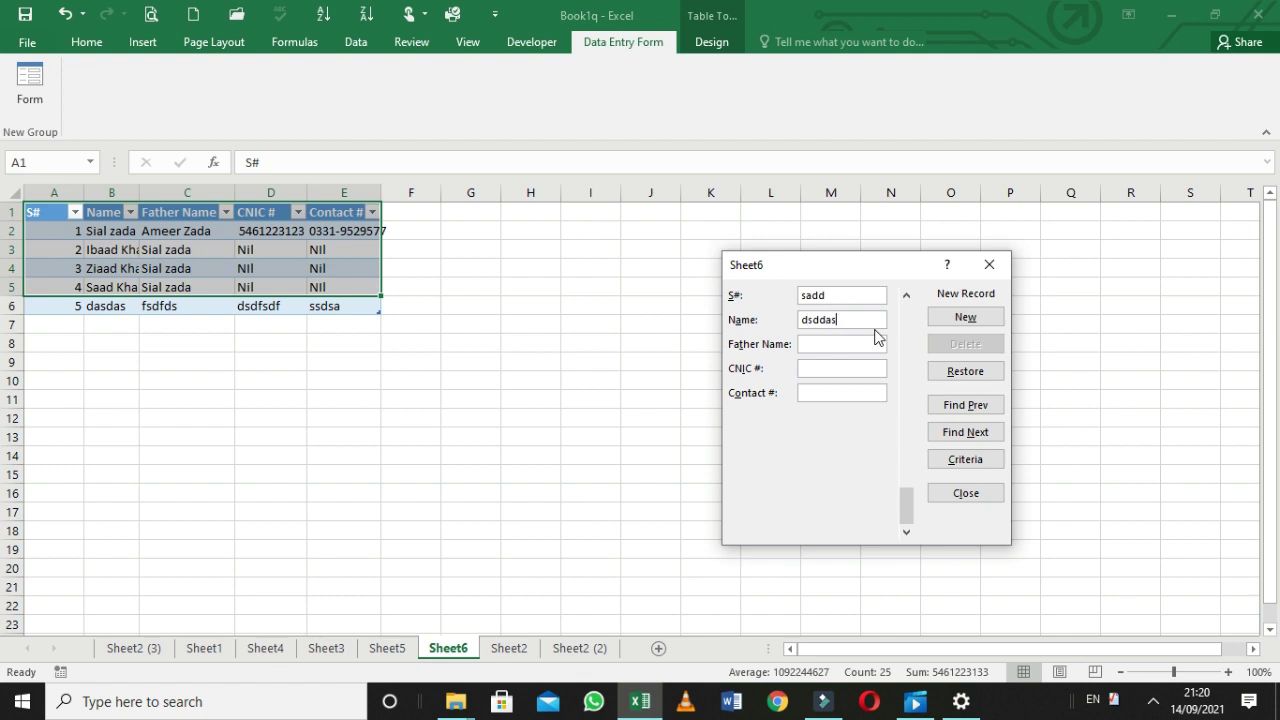
{"action": "key", "text": "Tab"}
{"action": "type", "text": "dsads"}
{"action": "key", "text": "Tab"}
{"action": "type", "text": "dasd"}
{"action": "key", "text": "Tab"}
{"action": "key", "text": "Return"}
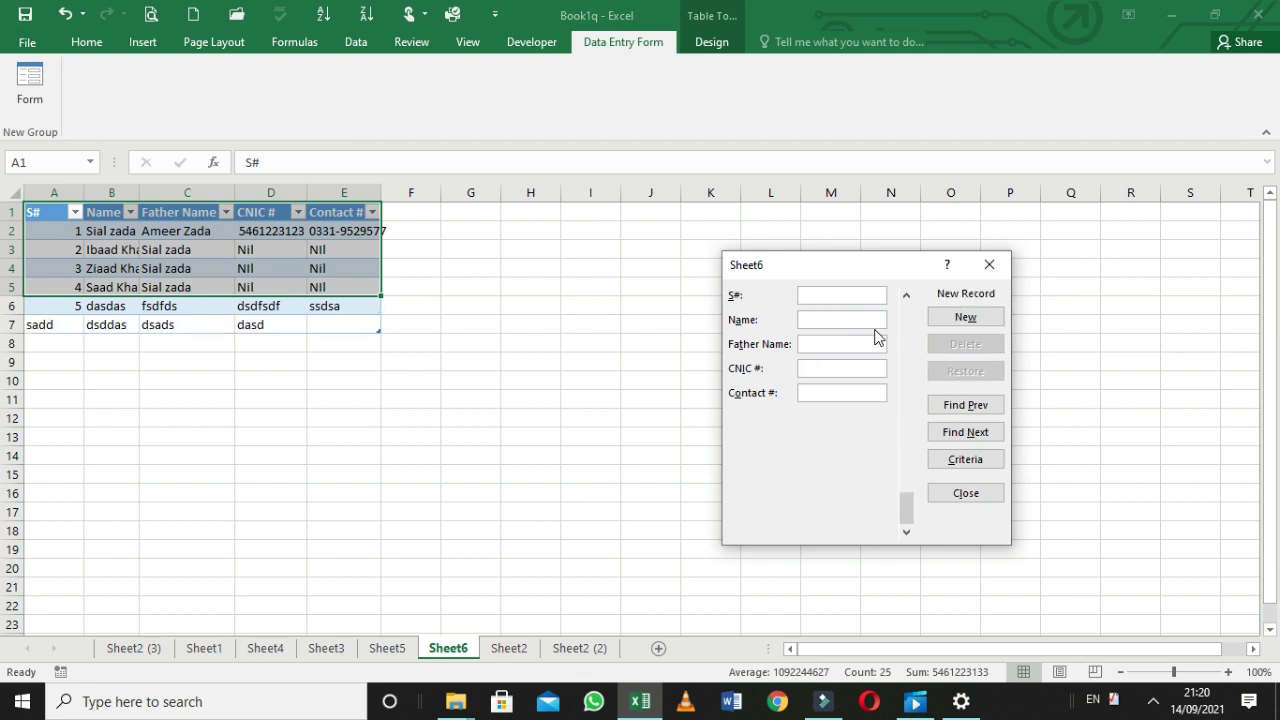